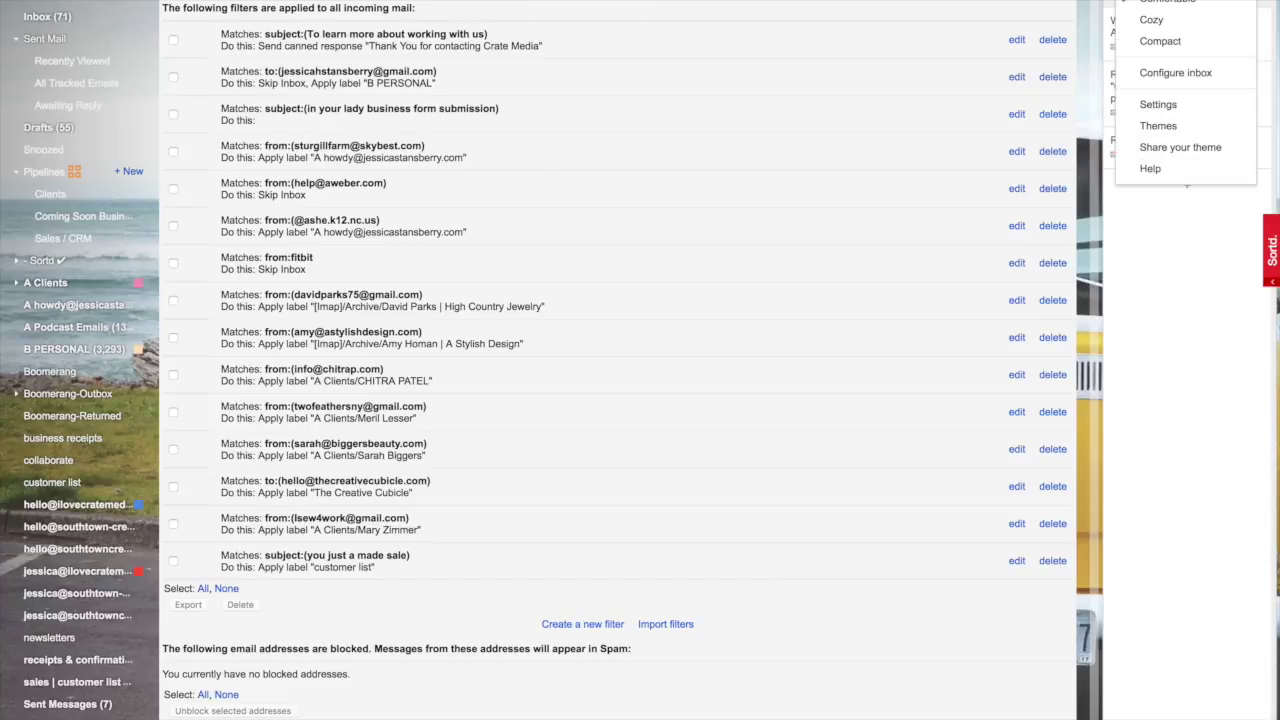
# - Start a new Gmail filter with the subject 'notification of payment received'
pyautogui.press('Escape')
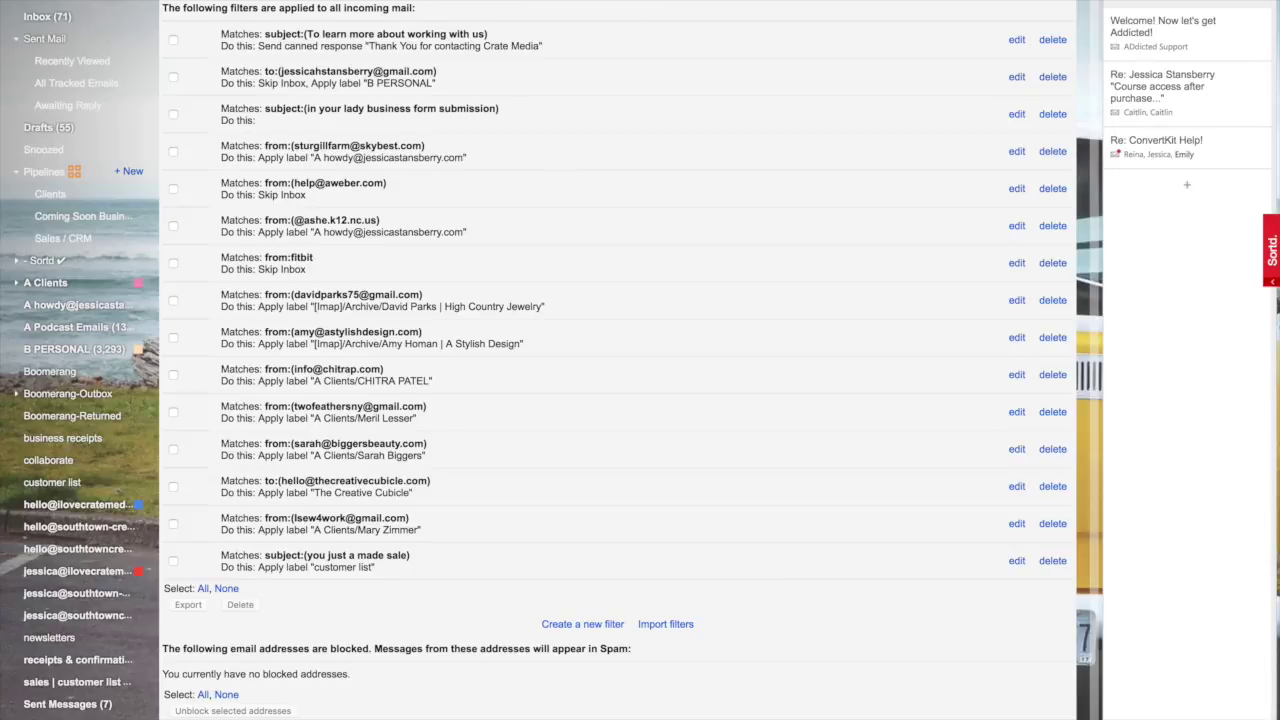
pyautogui.click(582, 624)
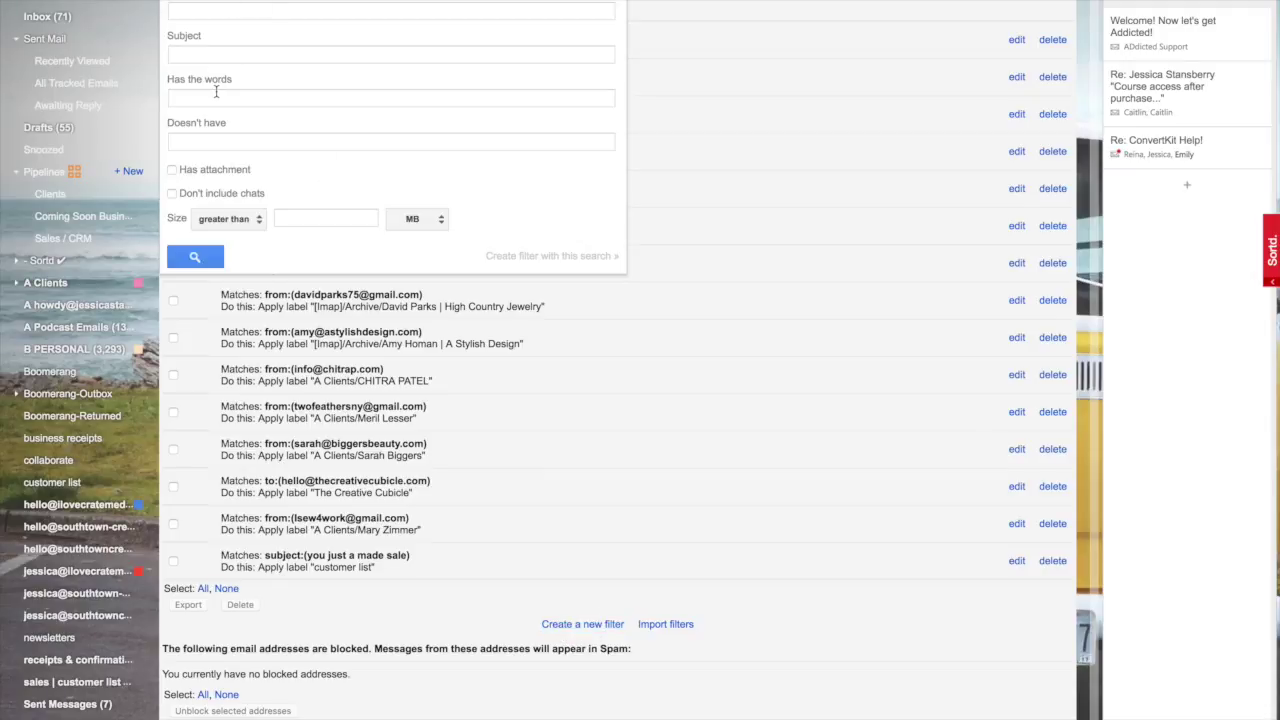
pyautogui.click(208, 53)
pyautogui.write('notif')
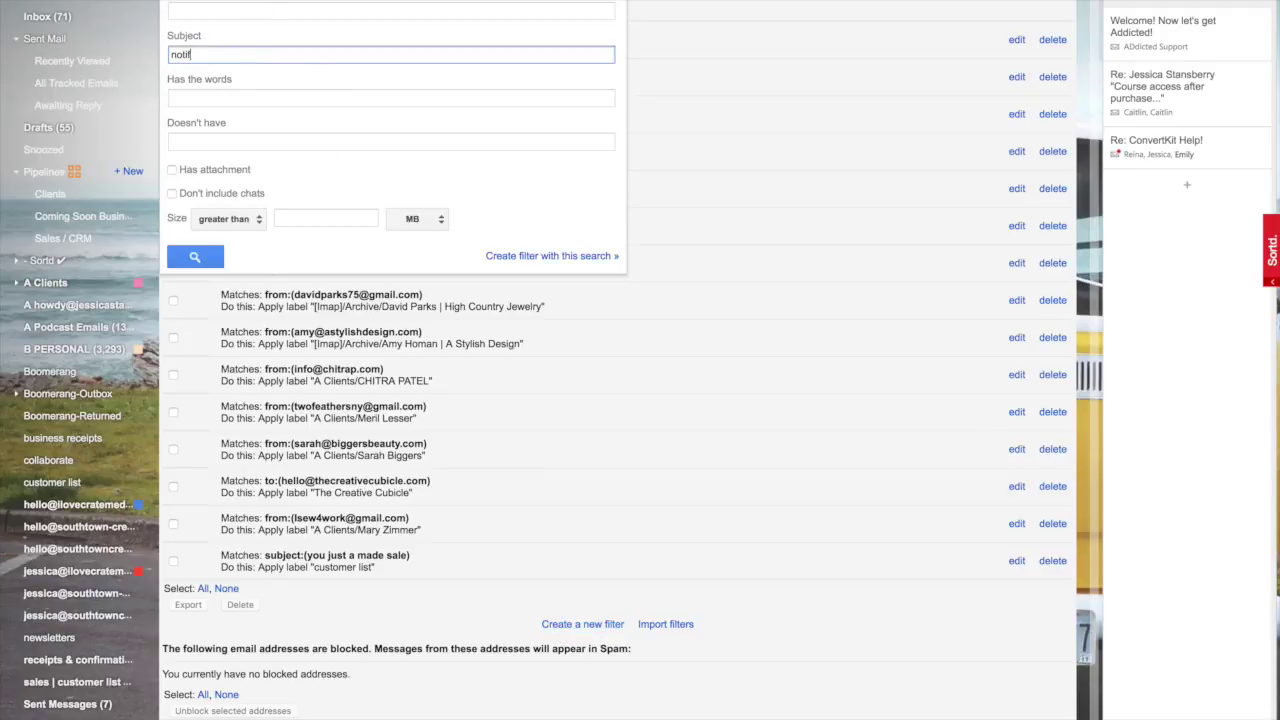
pyautogui.write('ication of payment received')
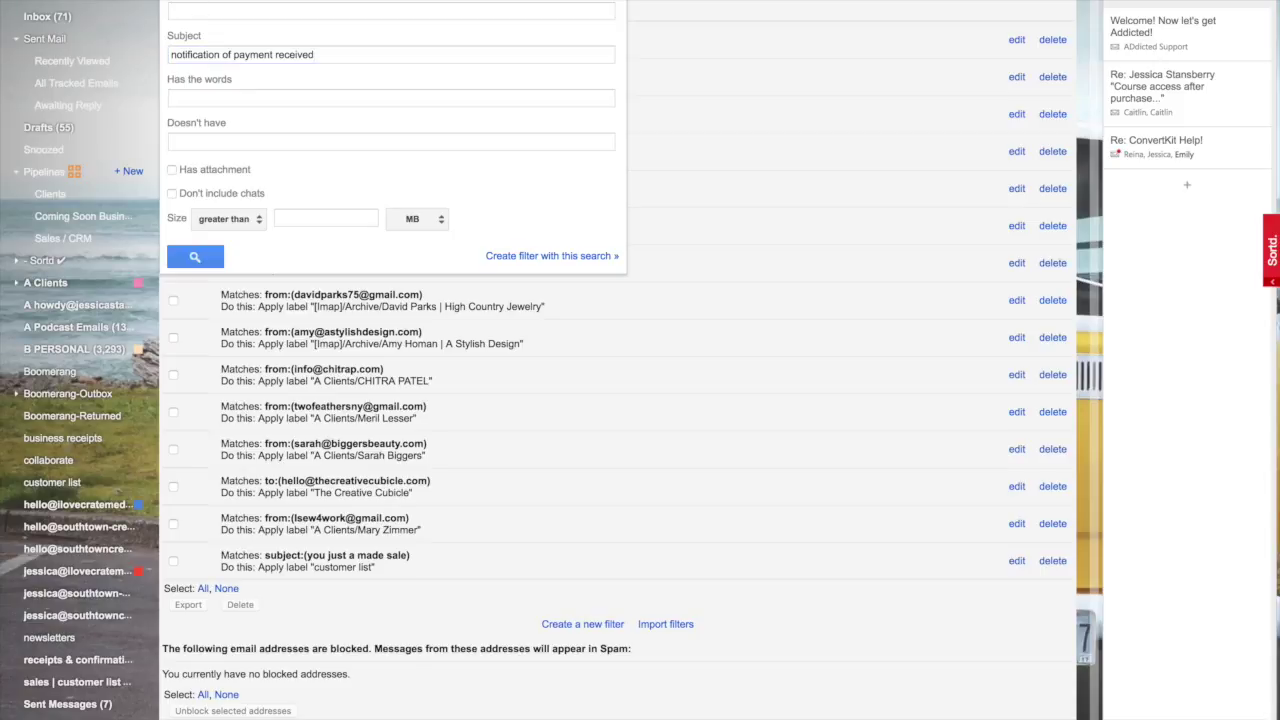
pyautogui.click(385, 56)
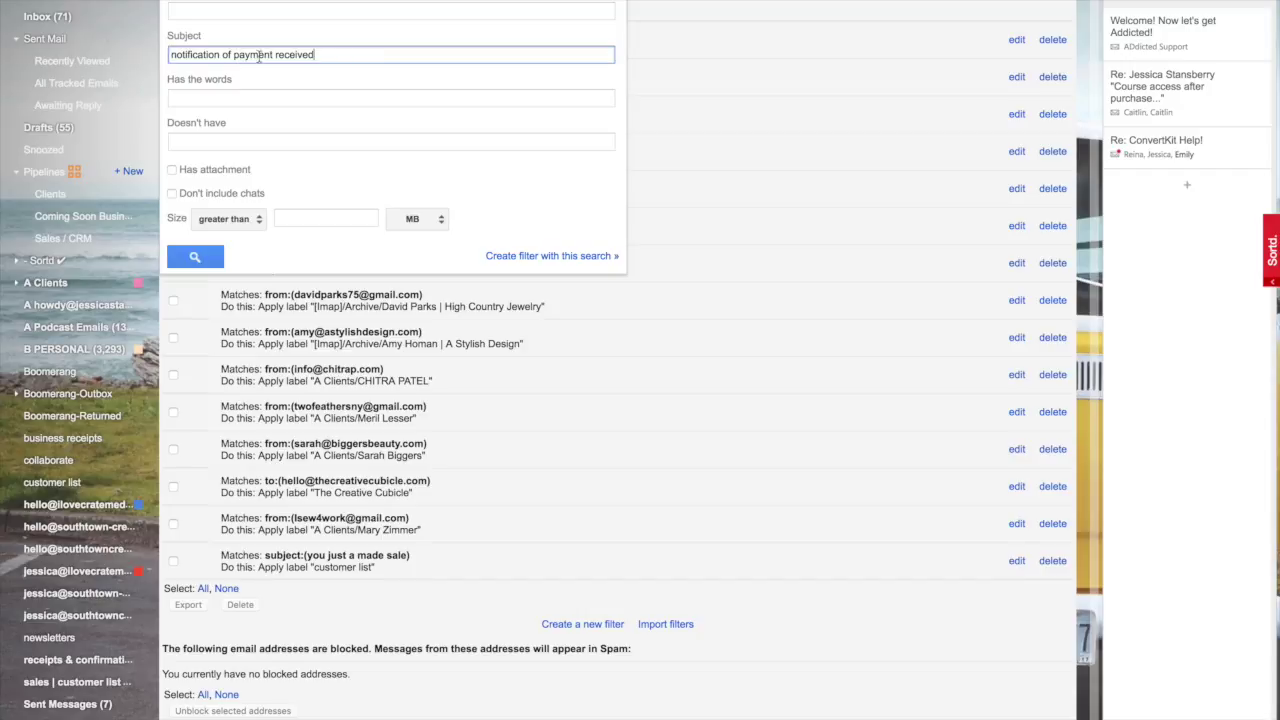
# - Preview the emails matching the payment-notification subject search and create a filter from it
pyautogui.click(540, 258)
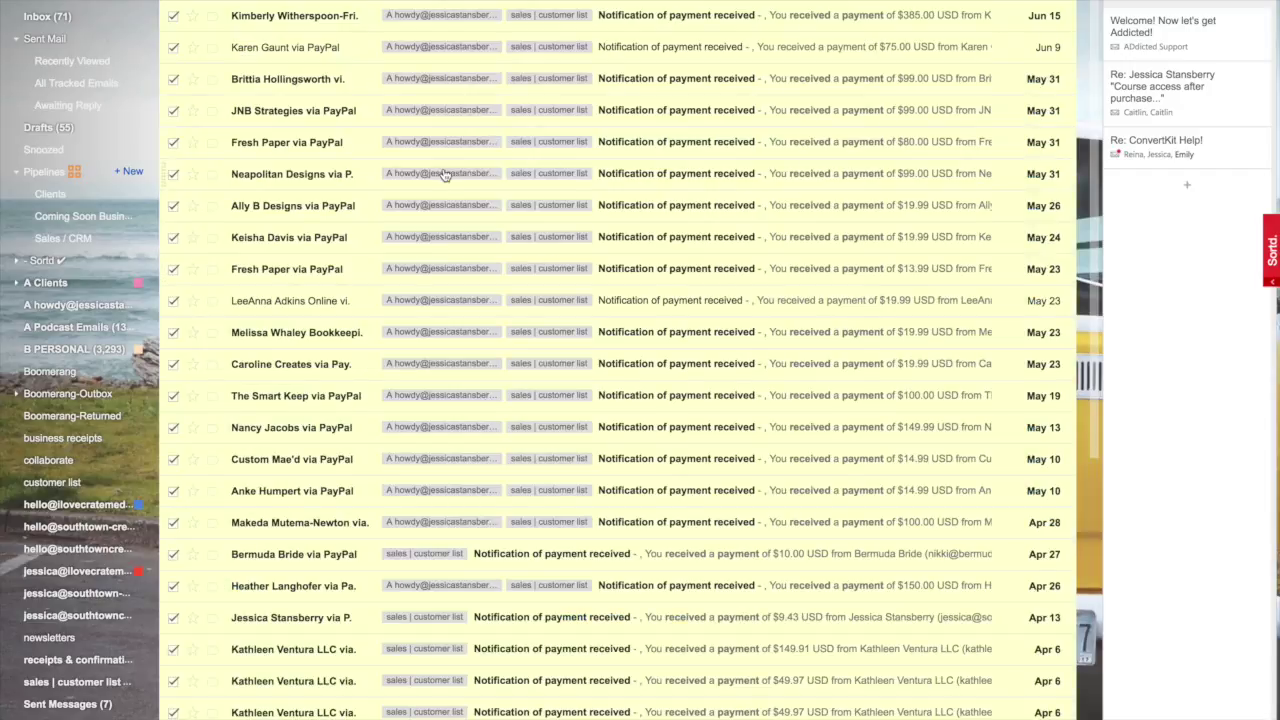
pyautogui.scroll(-7, 381, 205)
pyautogui.scroll(7, 381, 205)
pyautogui.click(708, 127)
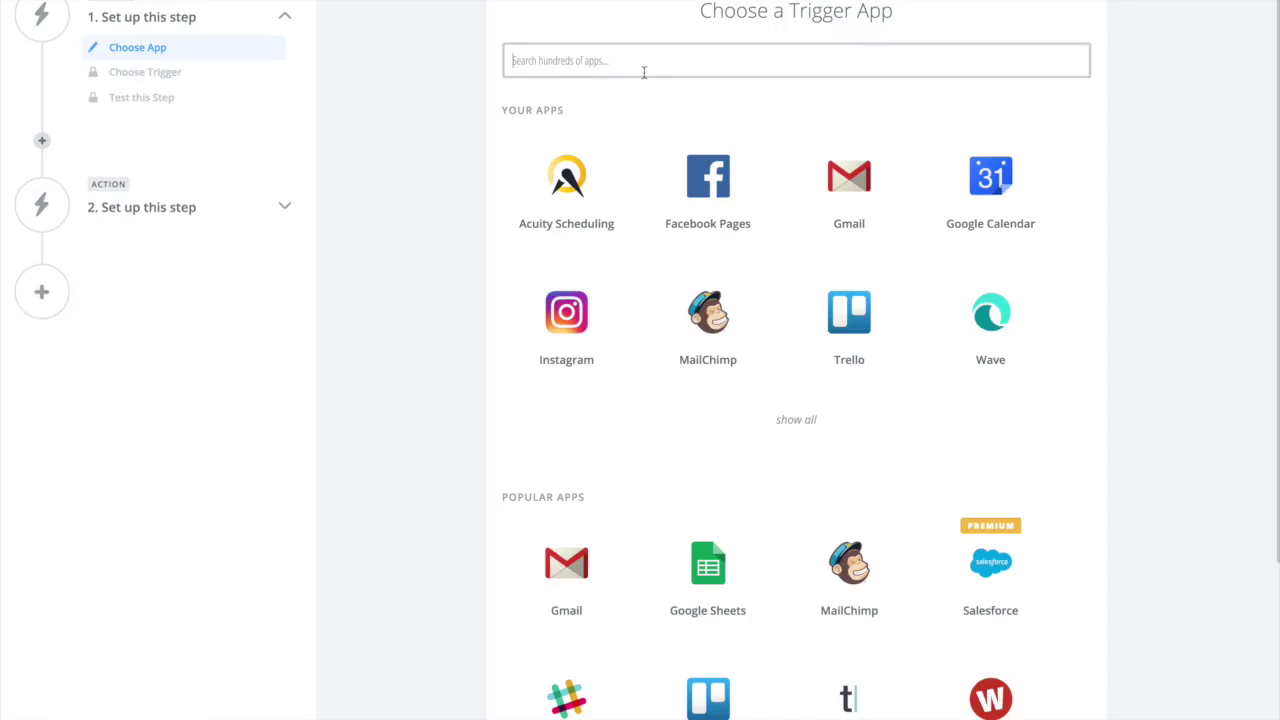
# - Choose Gmail's New Email Matching Search trigger with the existing Gmail account
pyautogui.click(862, 188)
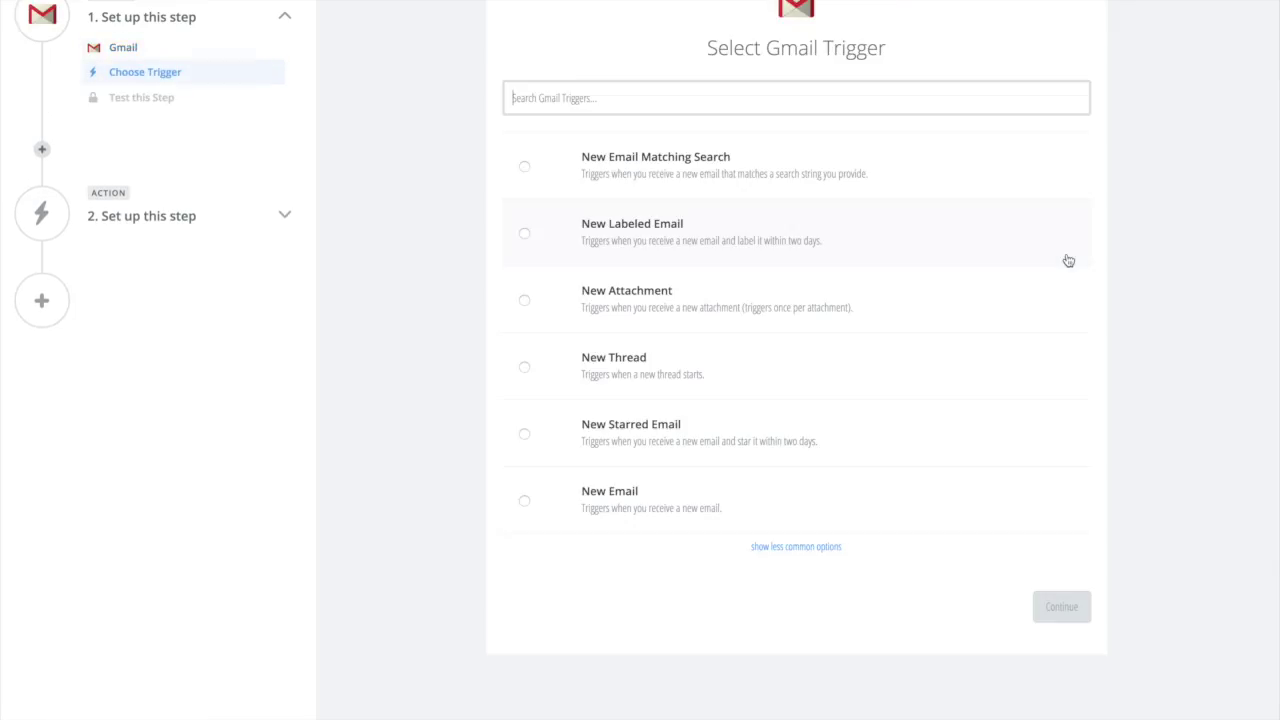
pyautogui.click(686, 185)
pyautogui.click(1060, 609)
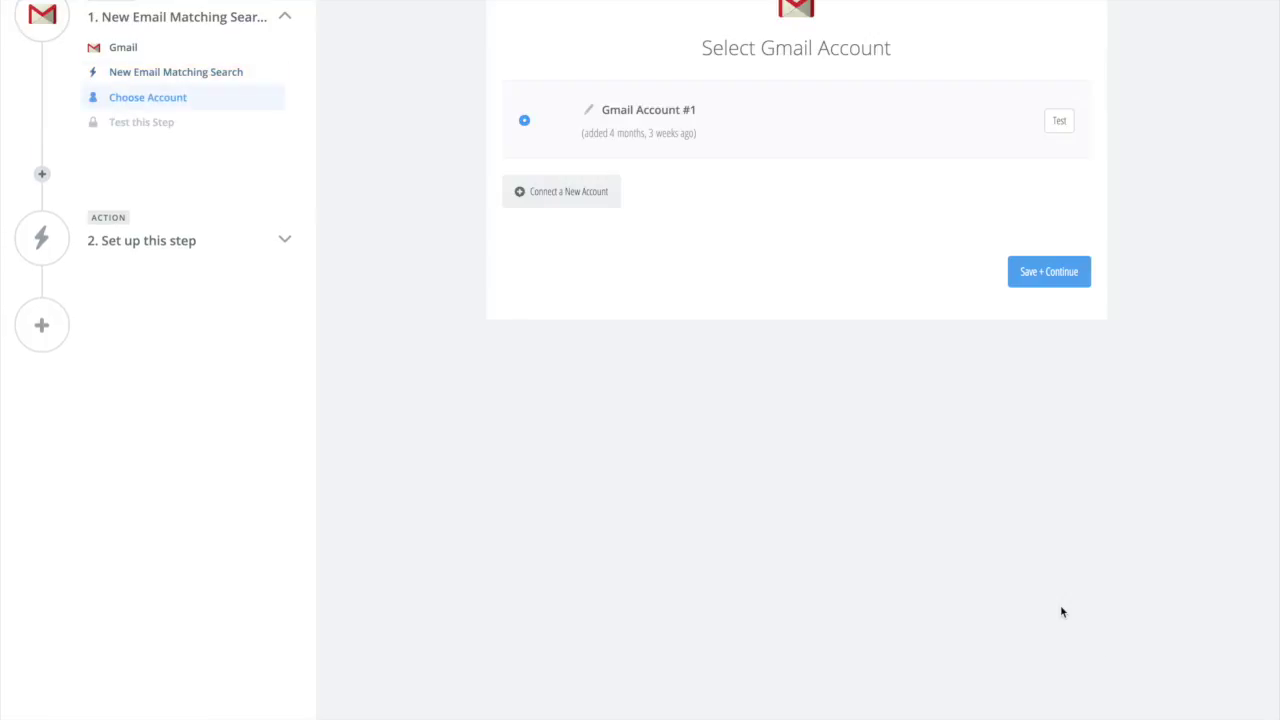
pyautogui.click(1069, 280)
# - Set the search string to 'subject:notification of payment received' and fetch a successful test email
pyautogui.click(607, 151)
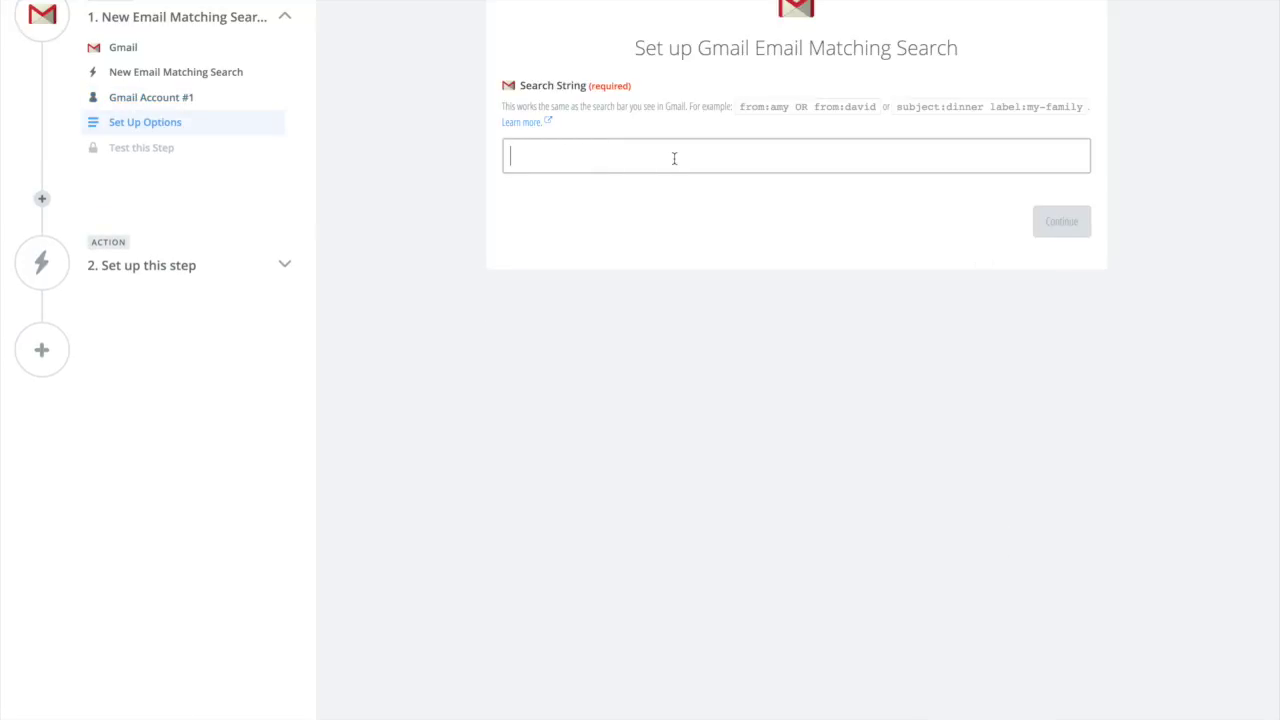
pyautogui.write('subject:')
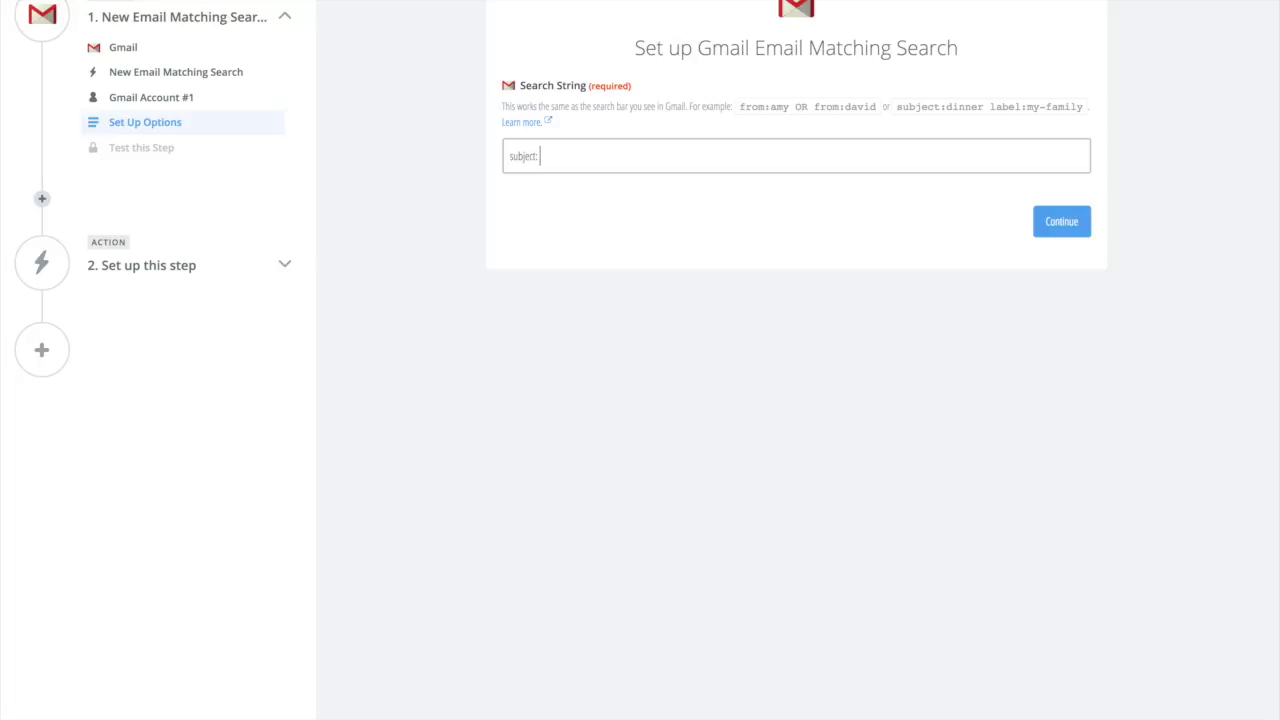
pyautogui.write('notification of payment received')
pyautogui.click(1042, 232)
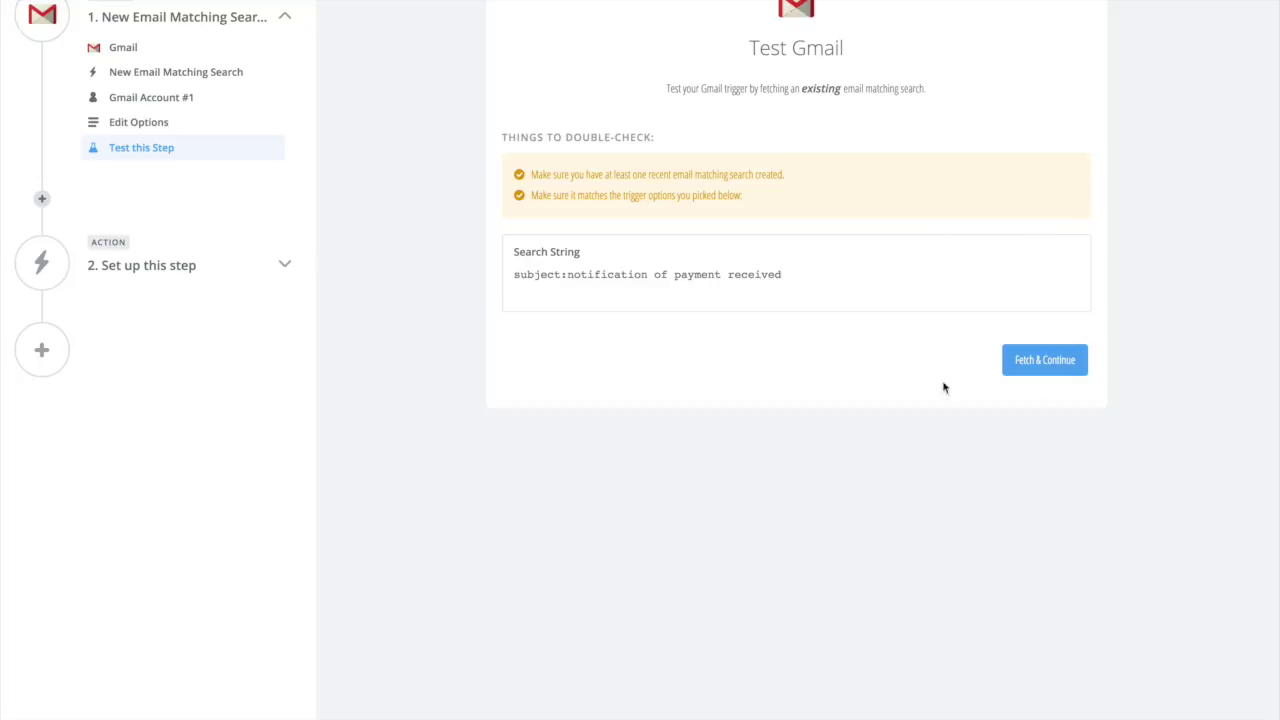
pyautogui.click(1054, 362)
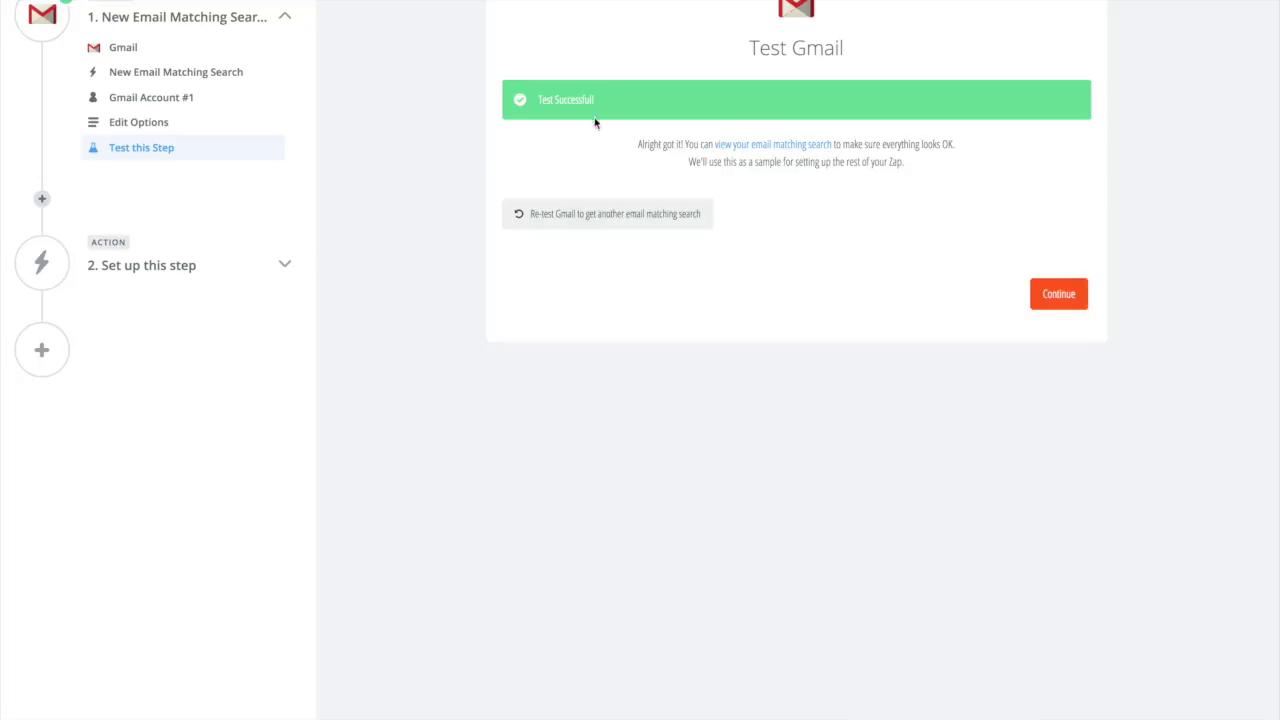
pyautogui.click(1054, 298)
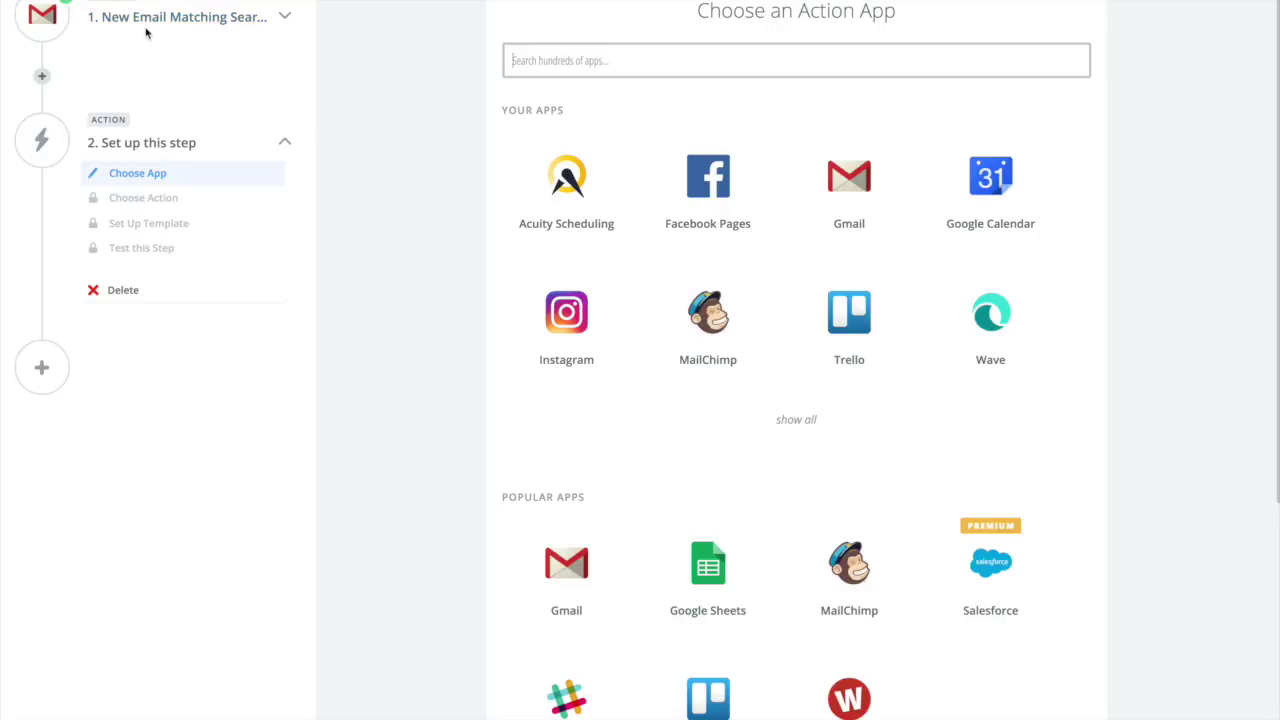
# - Review the Gmail trigger, then pick ConvertKit with the Add a Subscriber to a Tag action
pyautogui.click(285, 17)
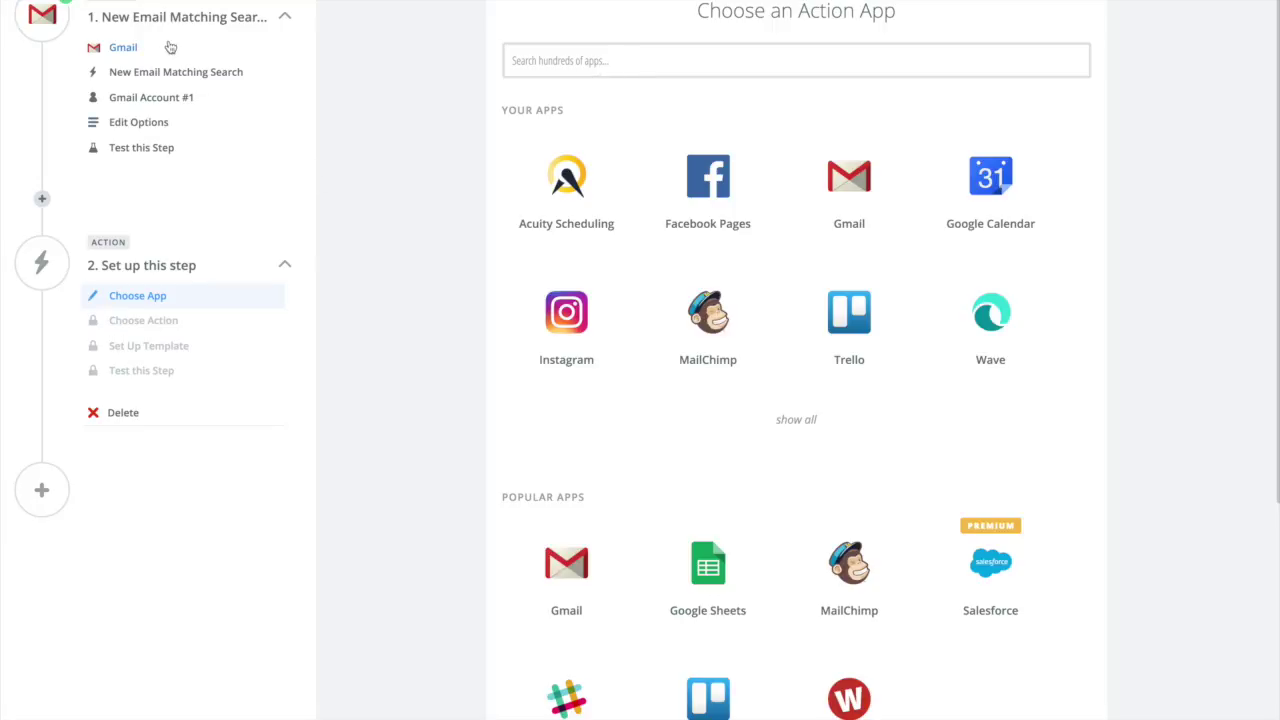
pyautogui.click(285, 16)
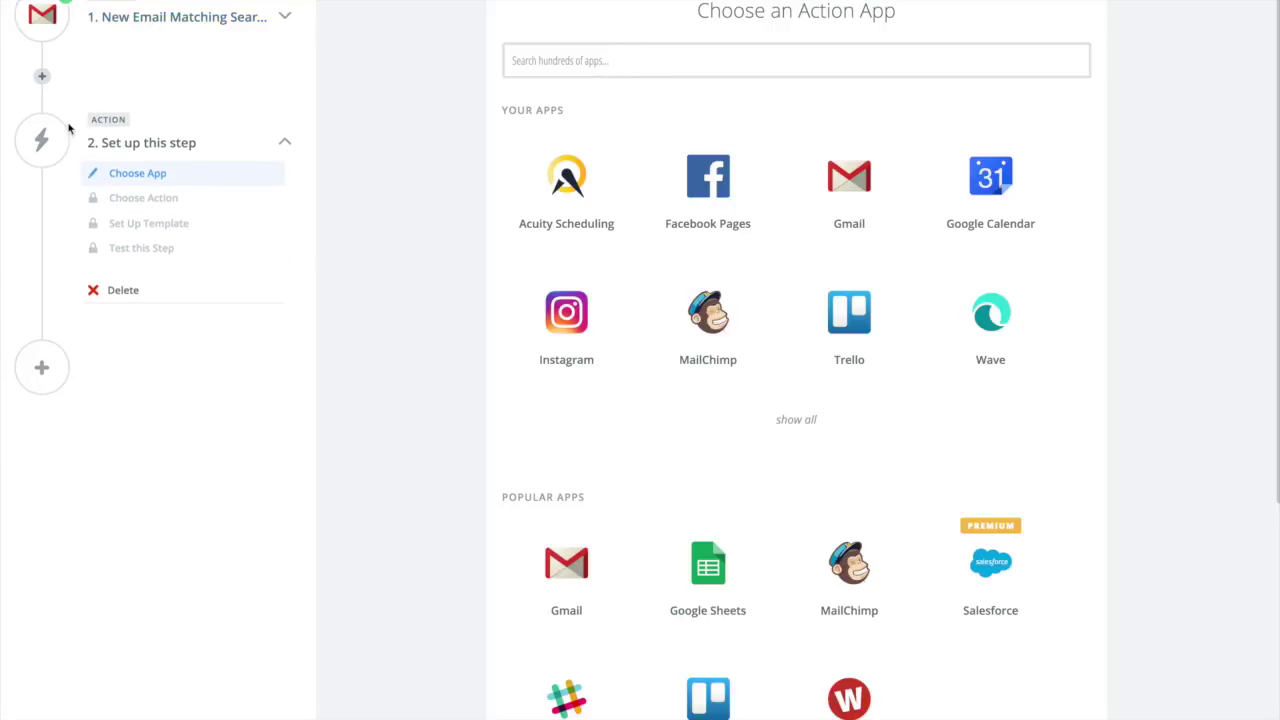
pyautogui.click(691, 57)
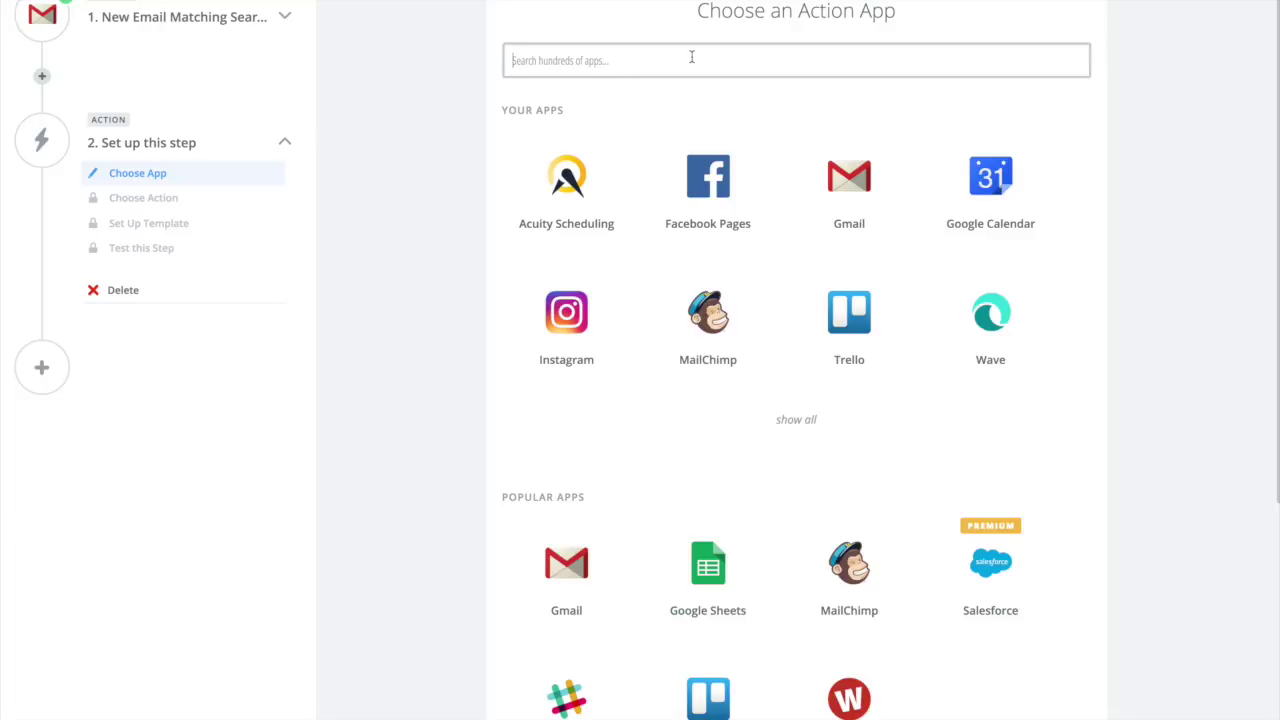
pyautogui.write('convert')
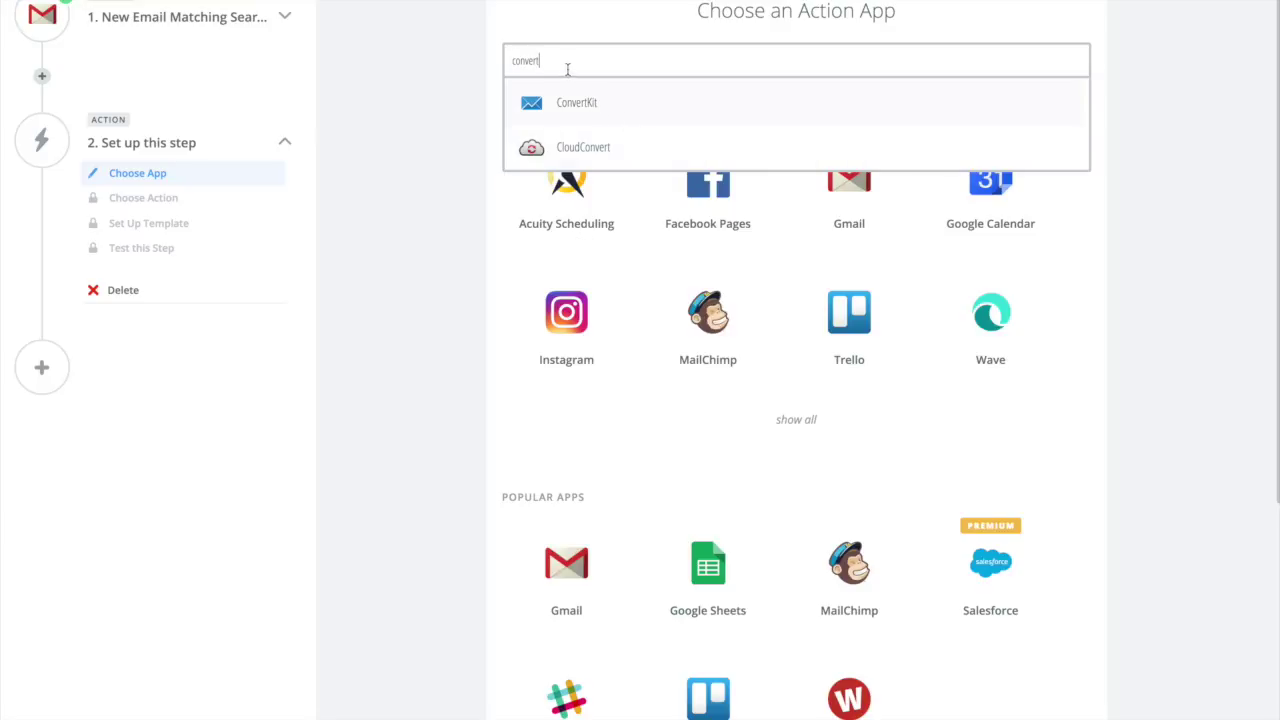
pyautogui.click(591, 104)
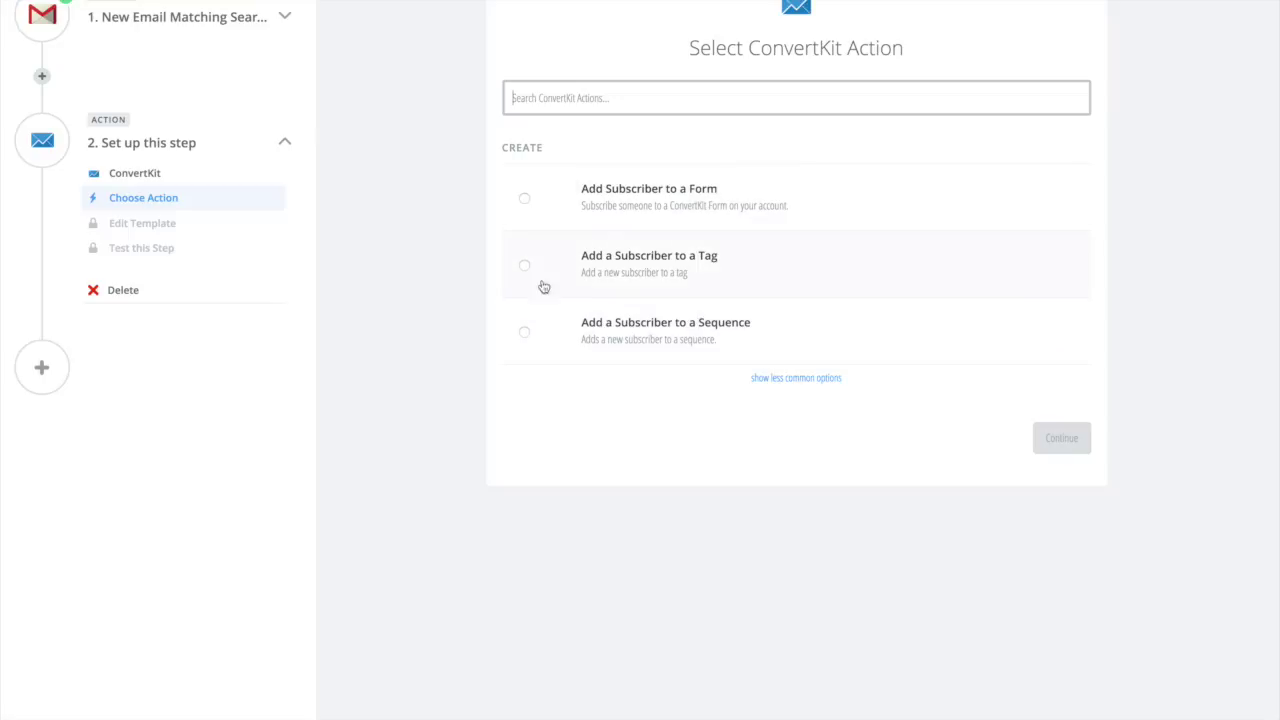
pyautogui.click(777, 276)
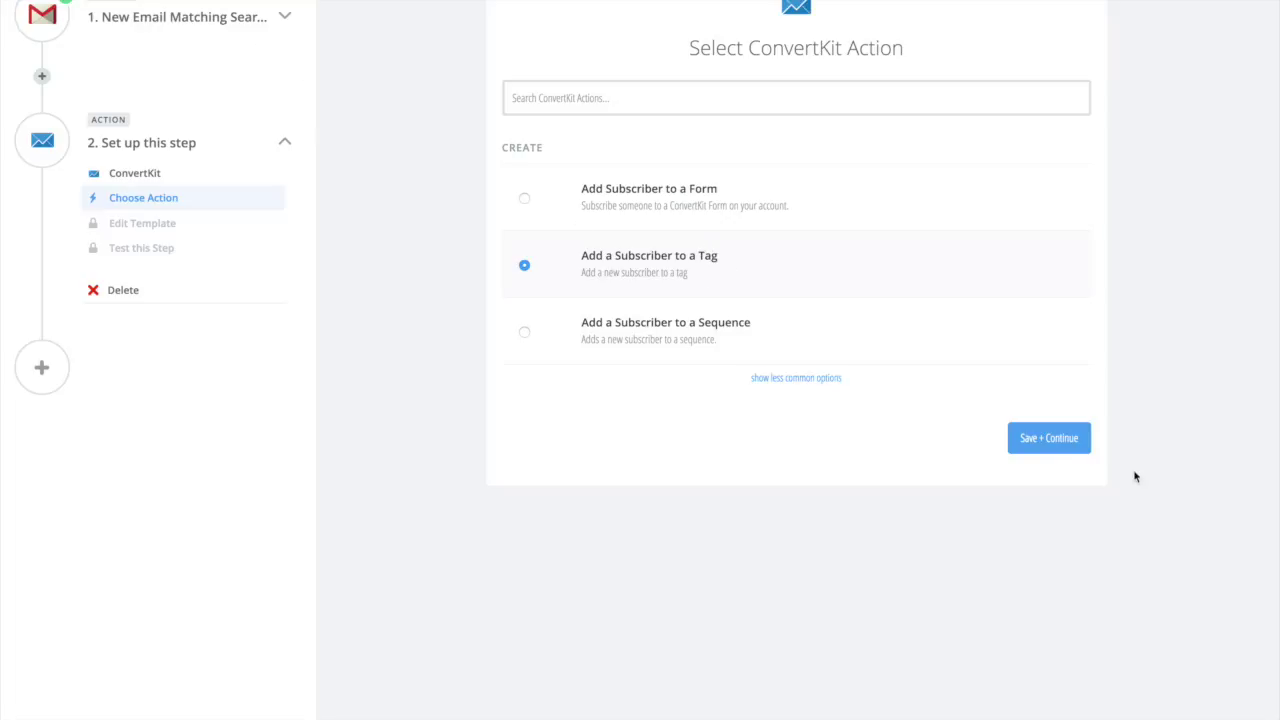
# - Confirm the Add a Subscriber to a Tag action, keep the ConvertKit account, and list the available tags
pyautogui.click(1060, 442)
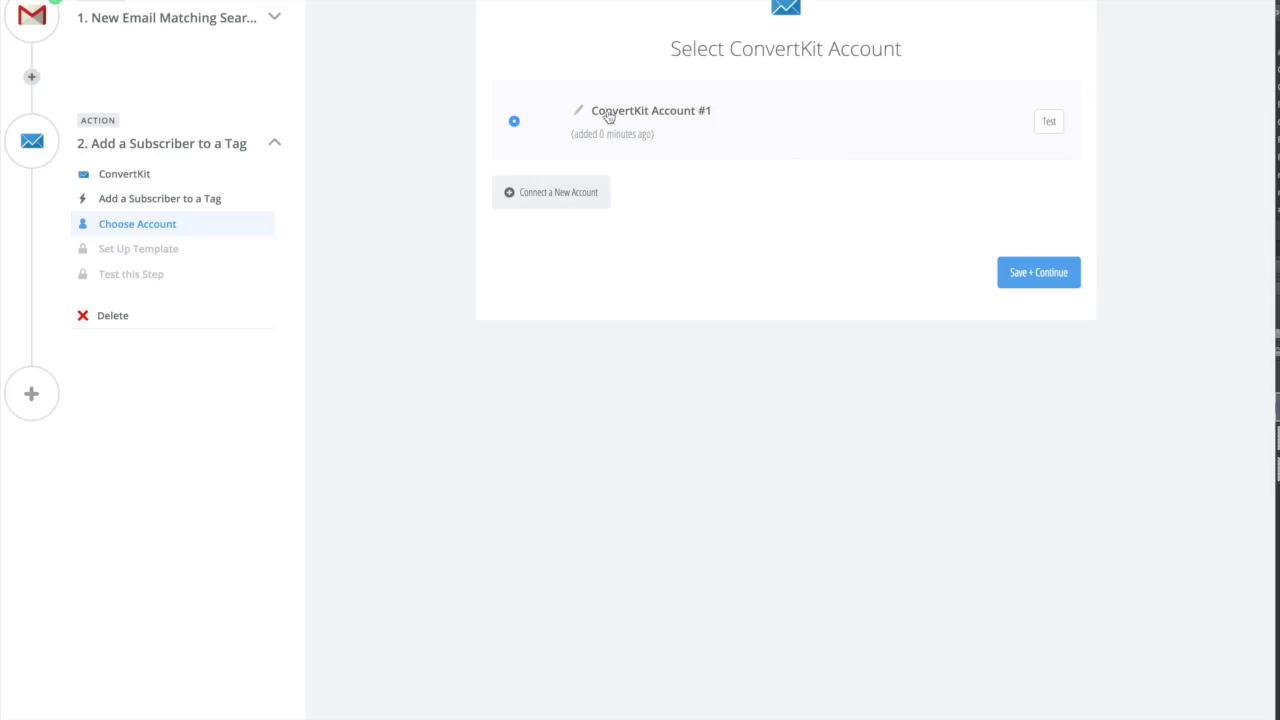
pyautogui.click(1053, 284)
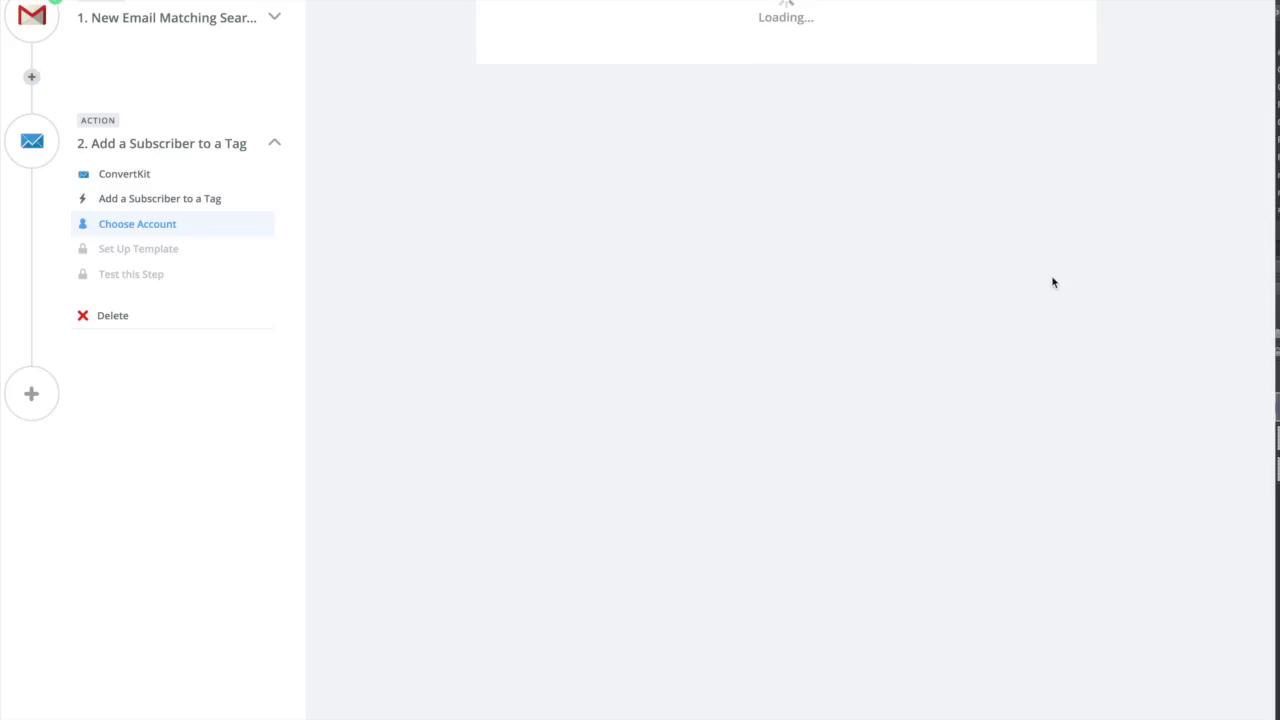
pyautogui.click(564, 141)
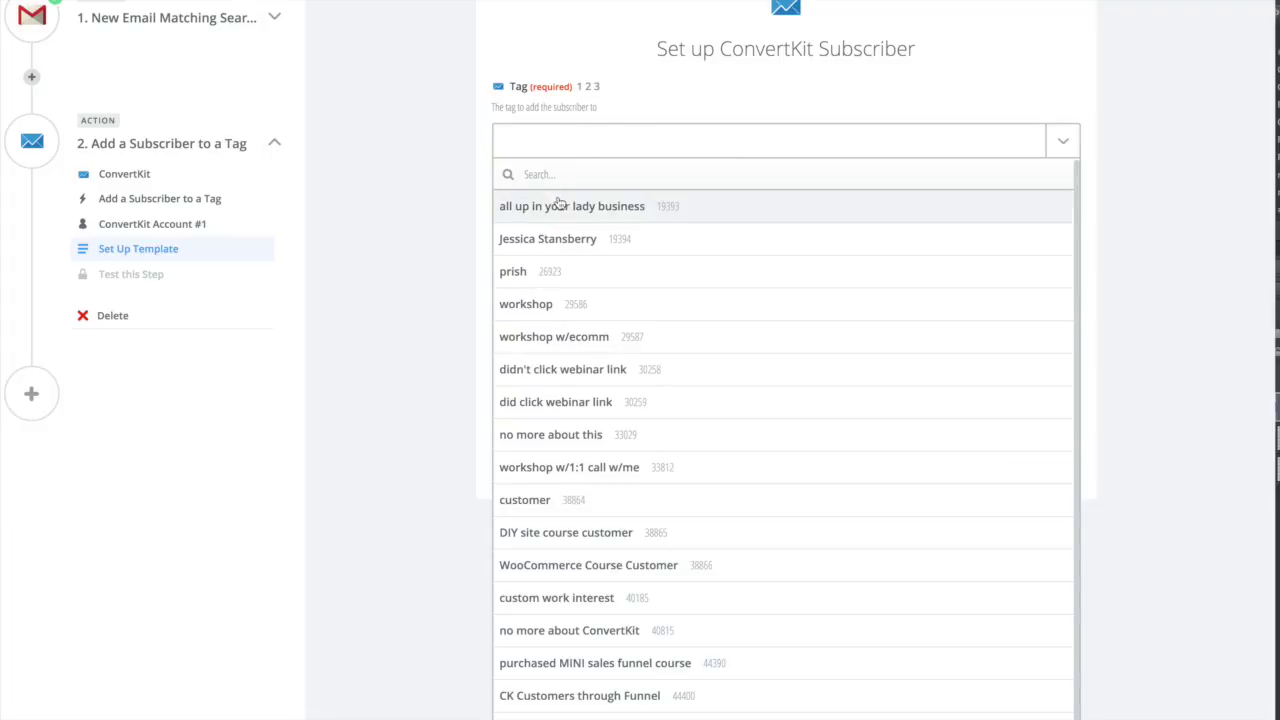
pyautogui.scroll(-1, 676, 523)
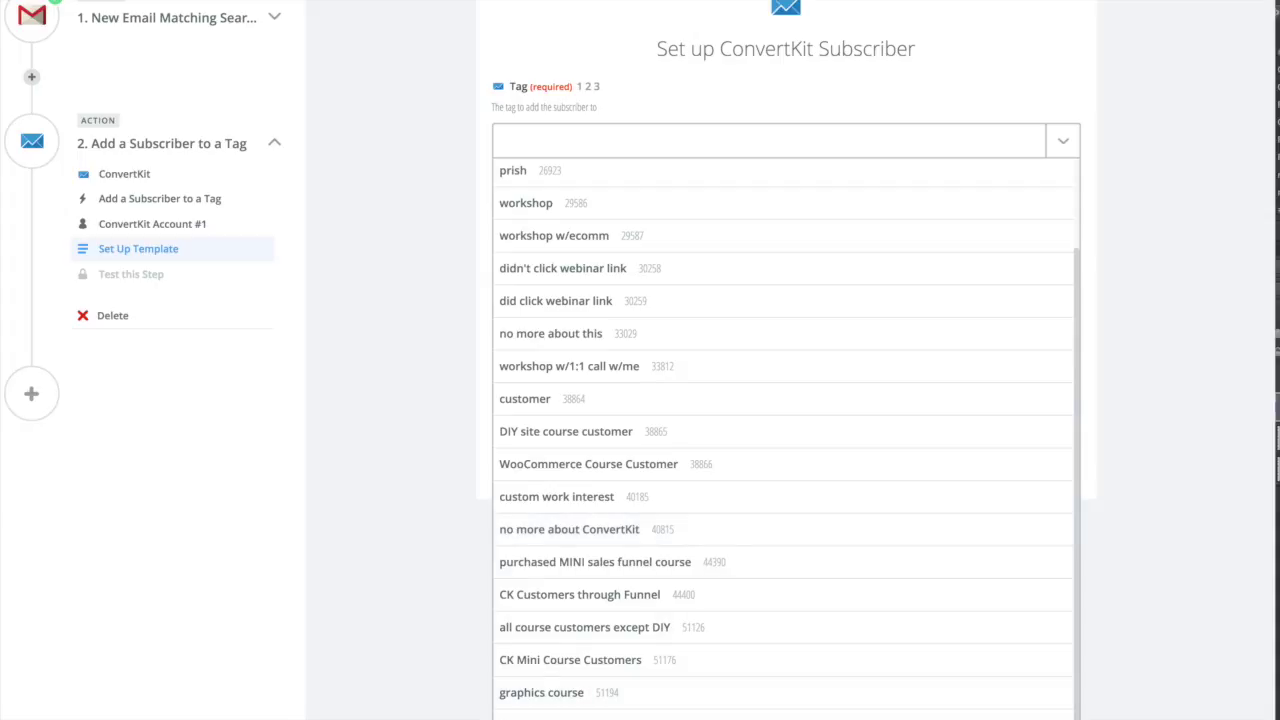
pyautogui.scroll(2, 617, 571)
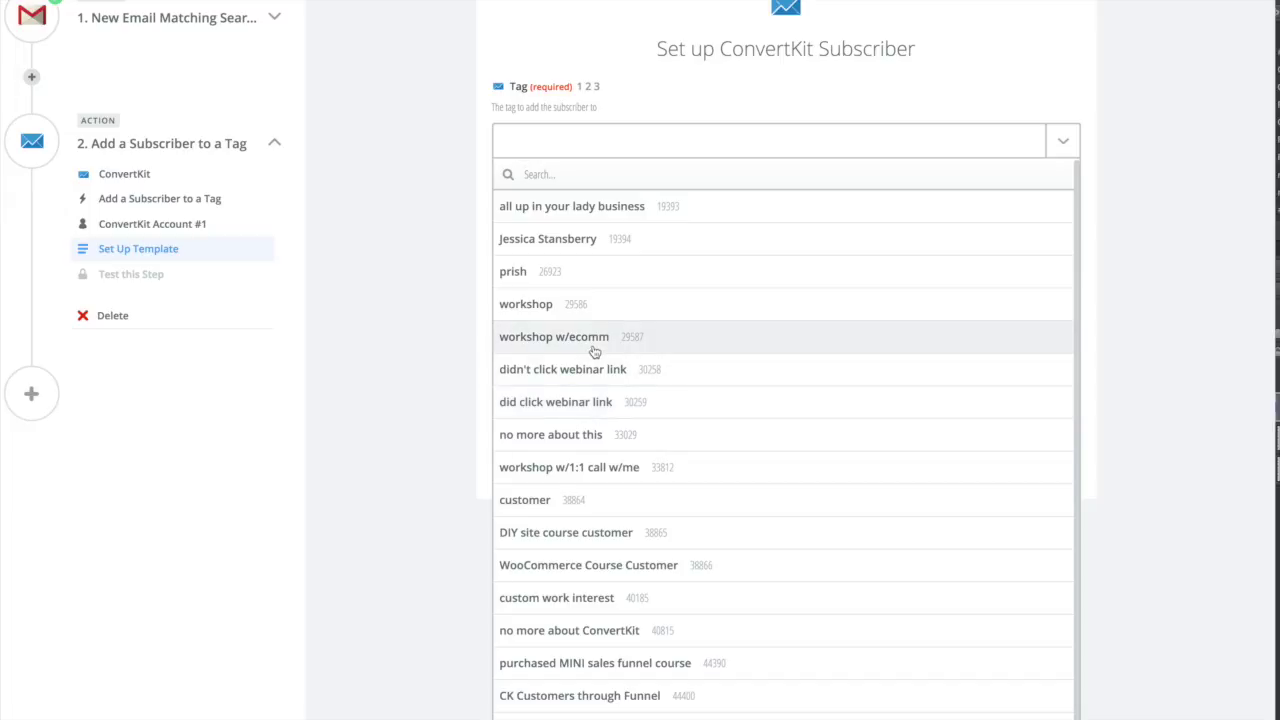
# - Select the 'customer' tag for new subscribers
pyautogui.scroll(-2, 672, 443)
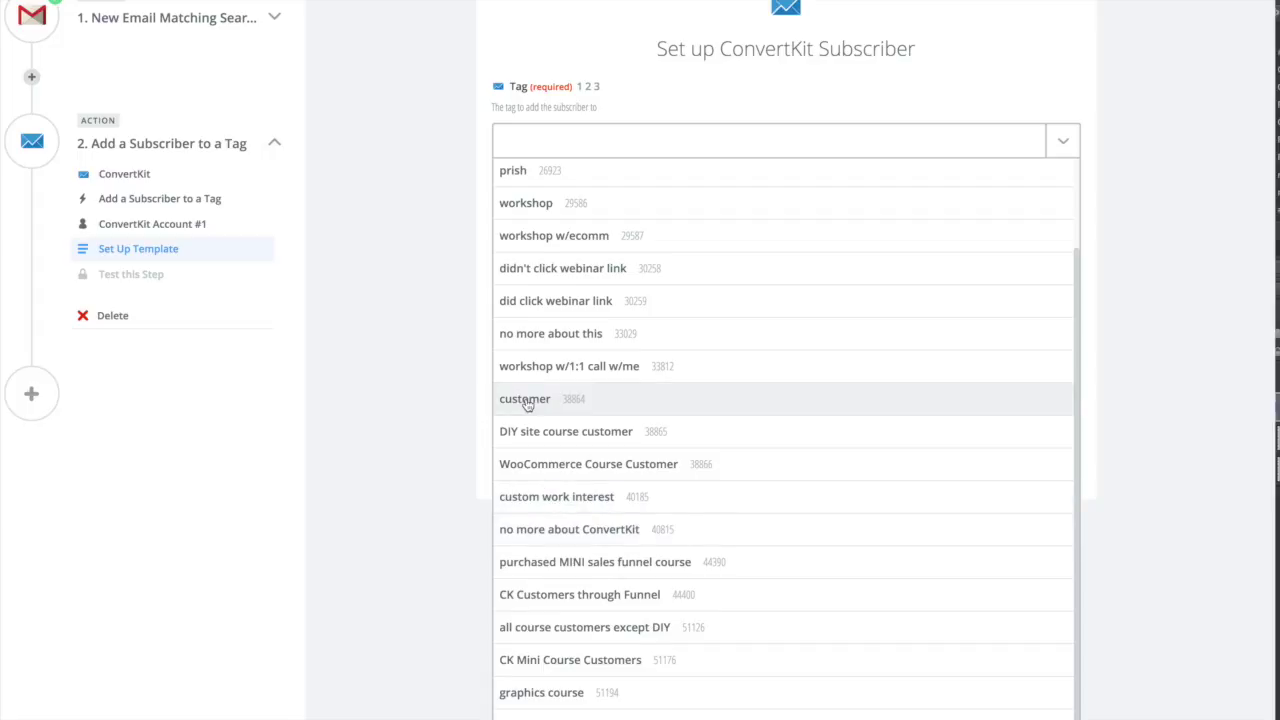
pyautogui.click(685, 399)
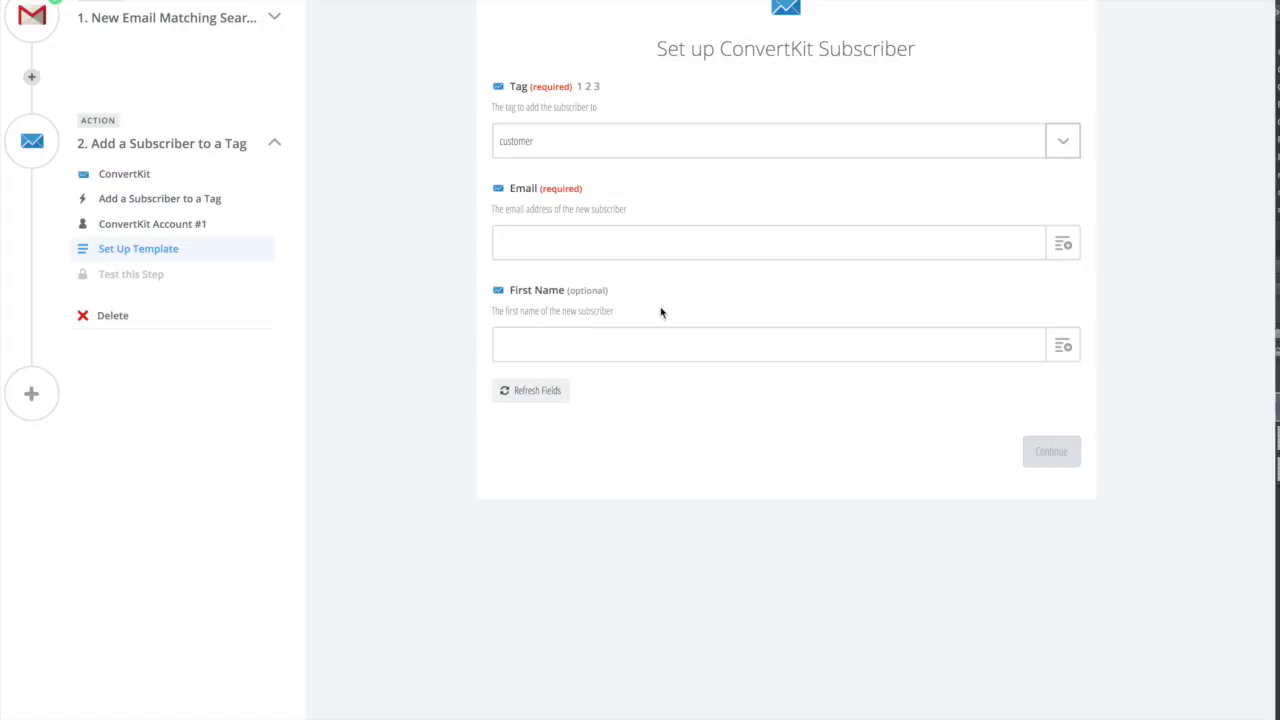
pyautogui.click(559, 238)
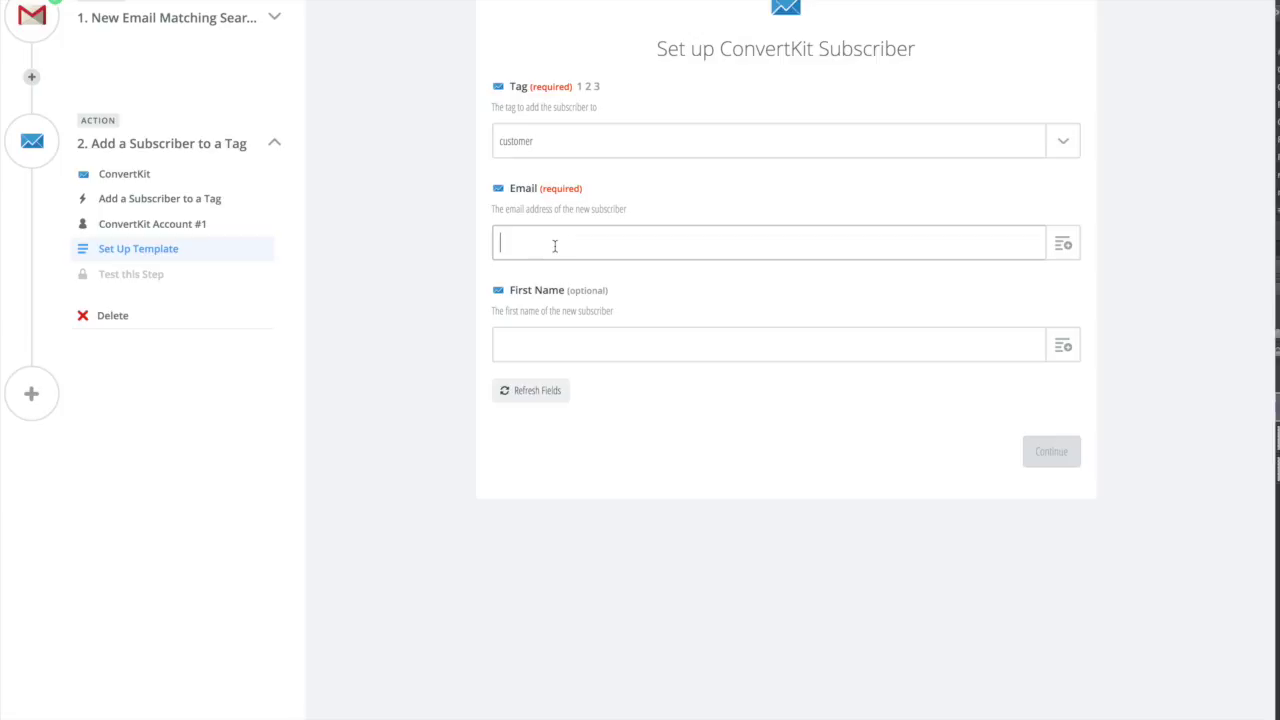
# - Map the subscriber Email field to the Gmail step's Reply To Email value
pyautogui.click(1063, 246)
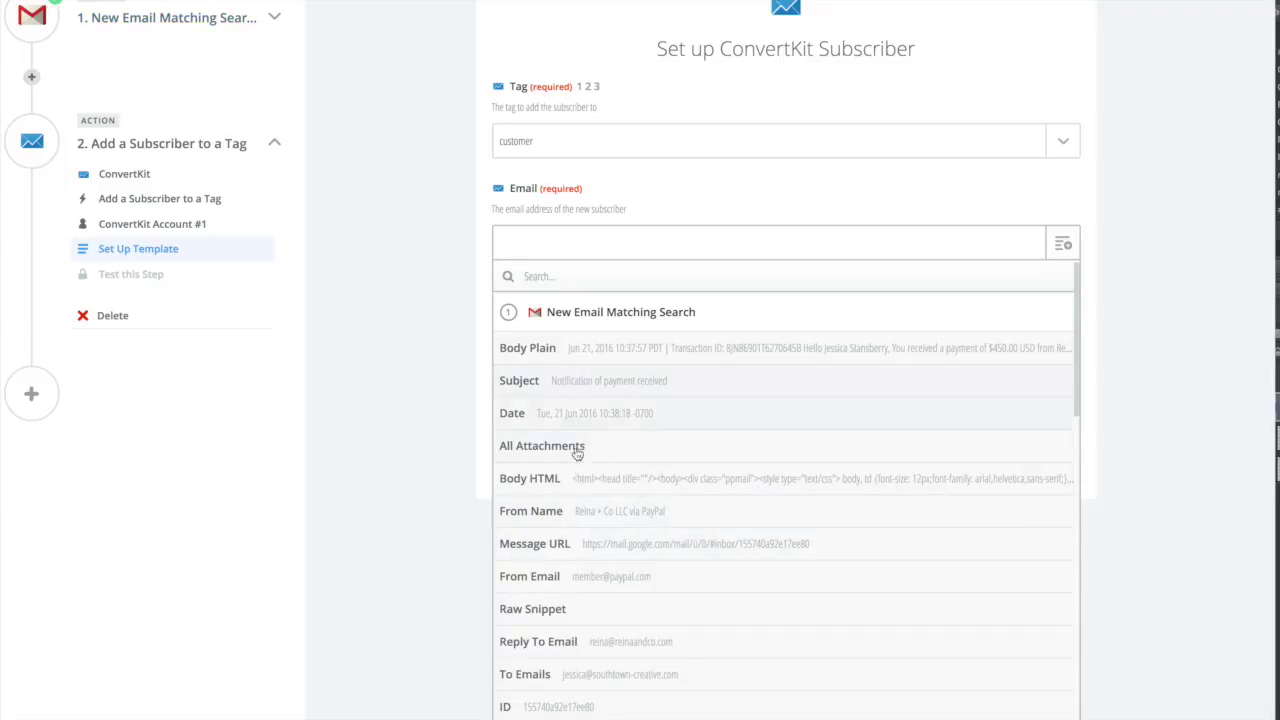
pyautogui.scroll(-1, 650, 588)
pyautogui.scroll(-1, 640, 589)
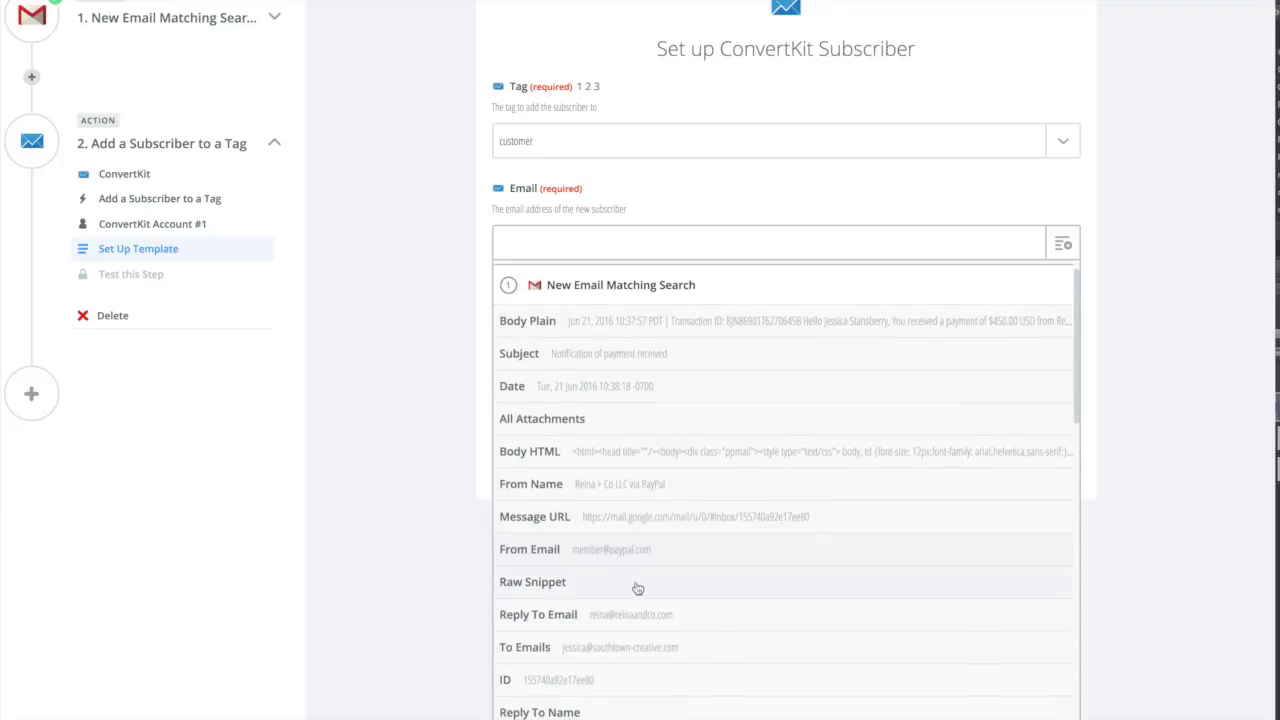
pyautogui.scroll(2, 620, 584)
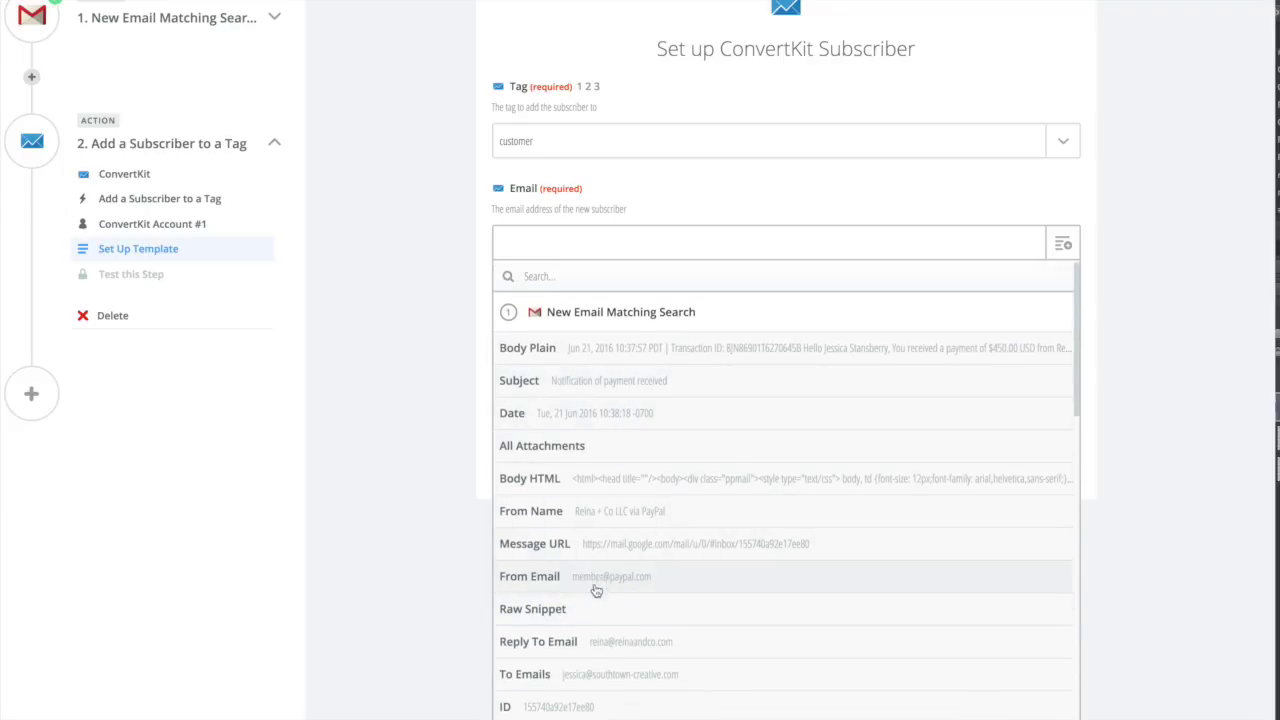
pyautogui.scroll(-3, 632, 608)
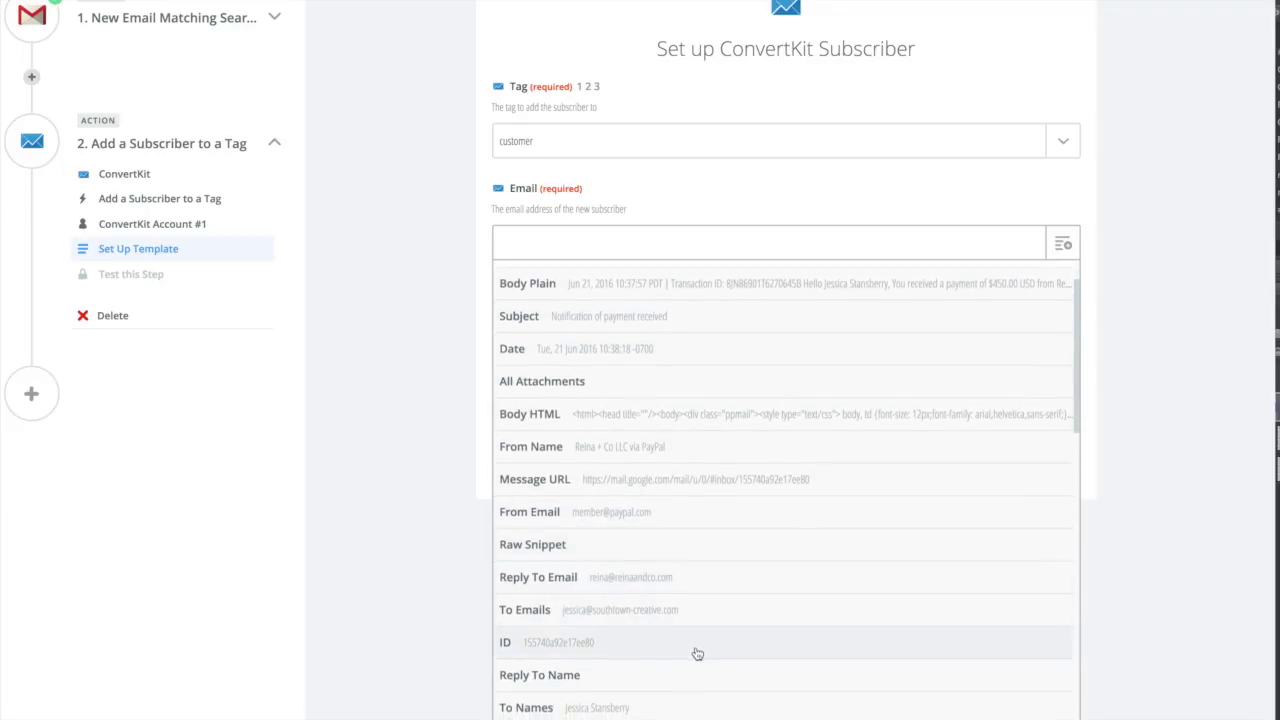
pyautogui.scroll(-10, 694, 651)
pyautogui.scroll(8, 697, 652)
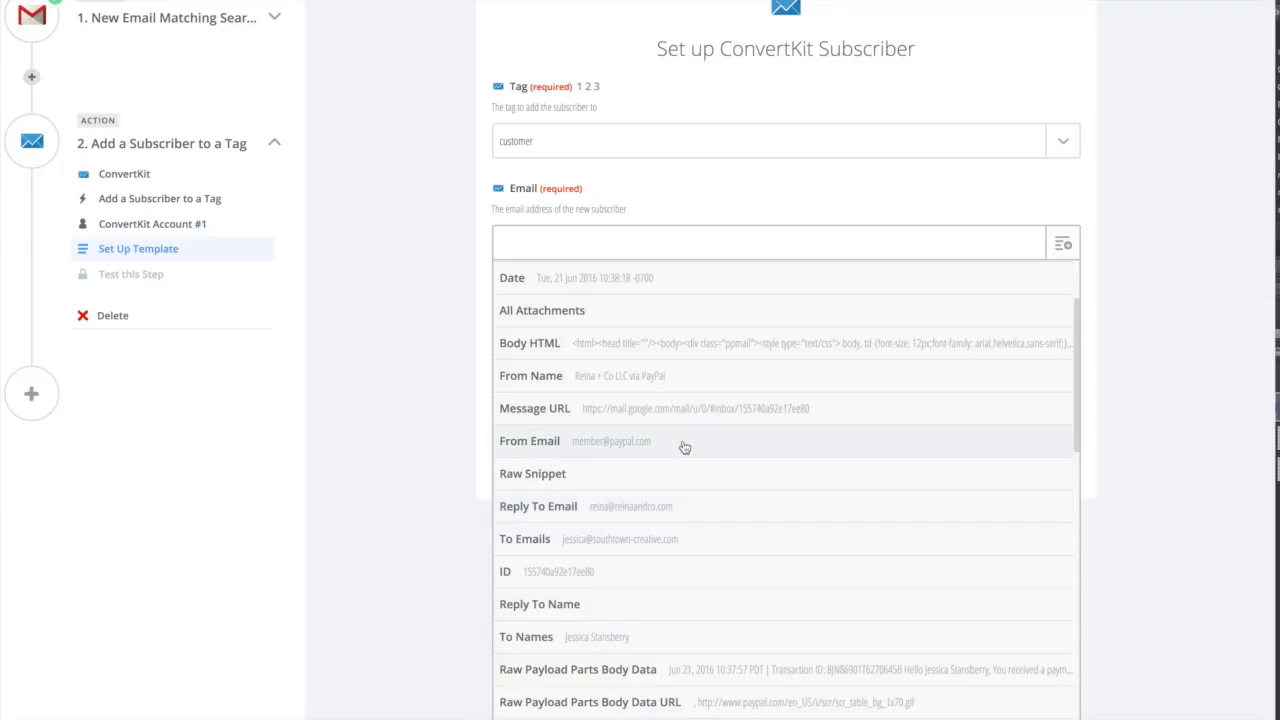
pyautogui.click(775, 518)
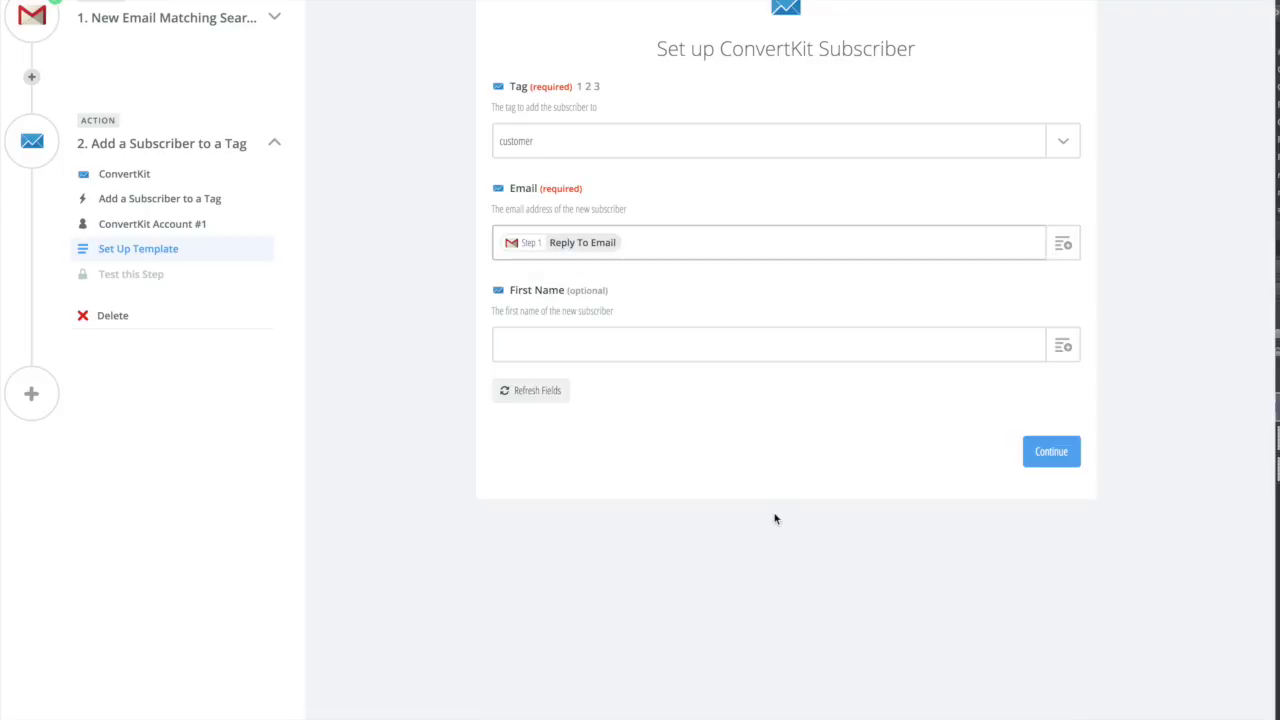
# - Map First Name to Gmail's From Name and run the ConvertKit subscriber test
pyautogui.click(1062, 346)
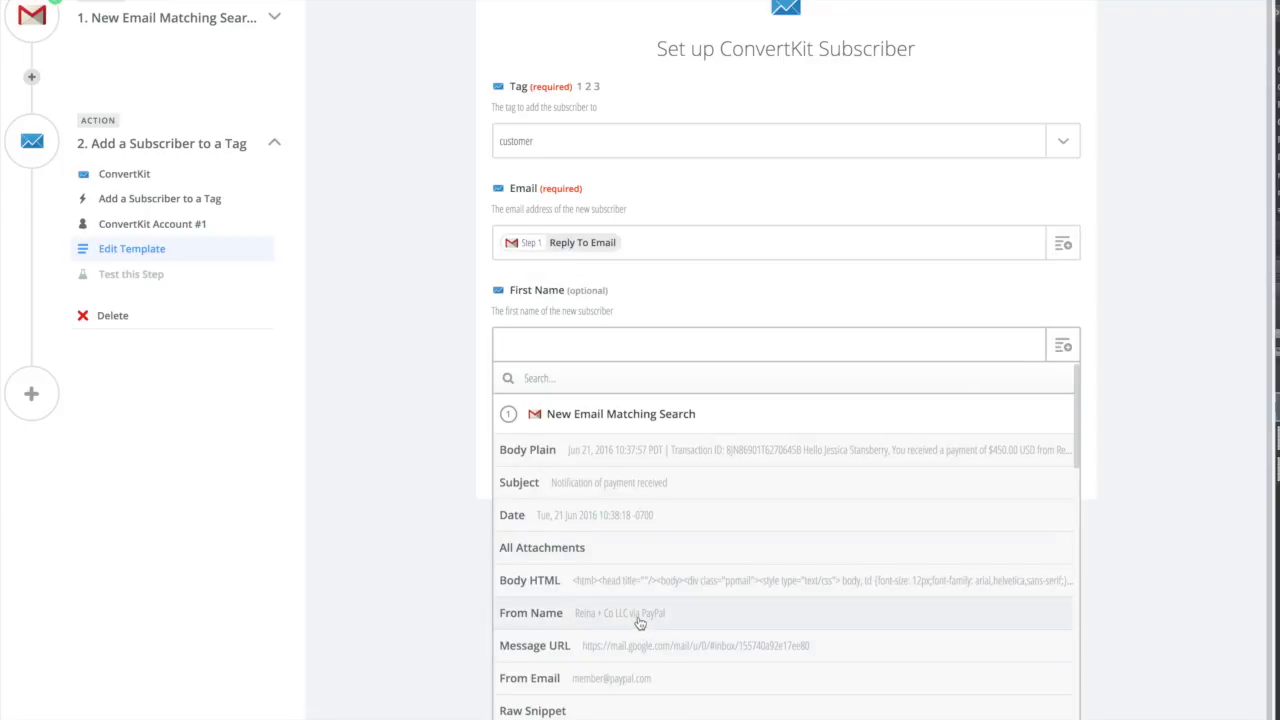
pyautogui.scroll(-10, 641, 625)
pyautogui.scroll(-15, 641, 625)
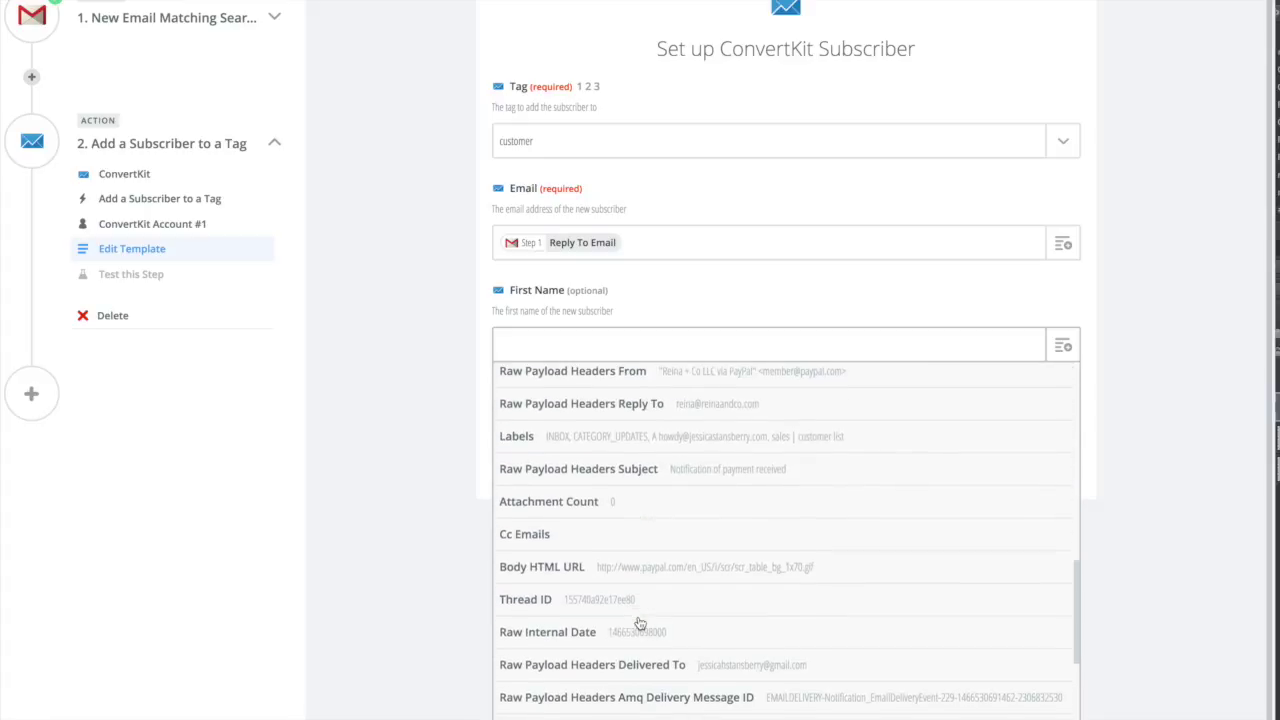
pyautogui.scroll(20, 641, 625)
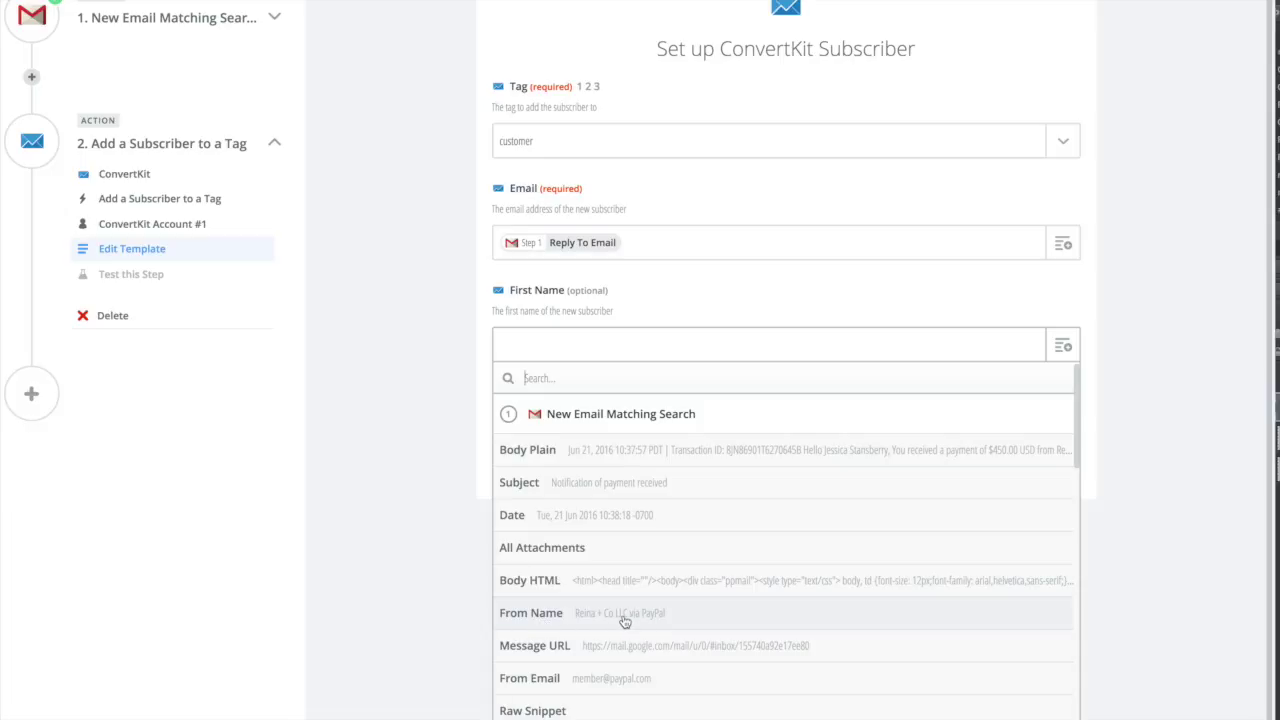
pyautogui.click(648, 620)
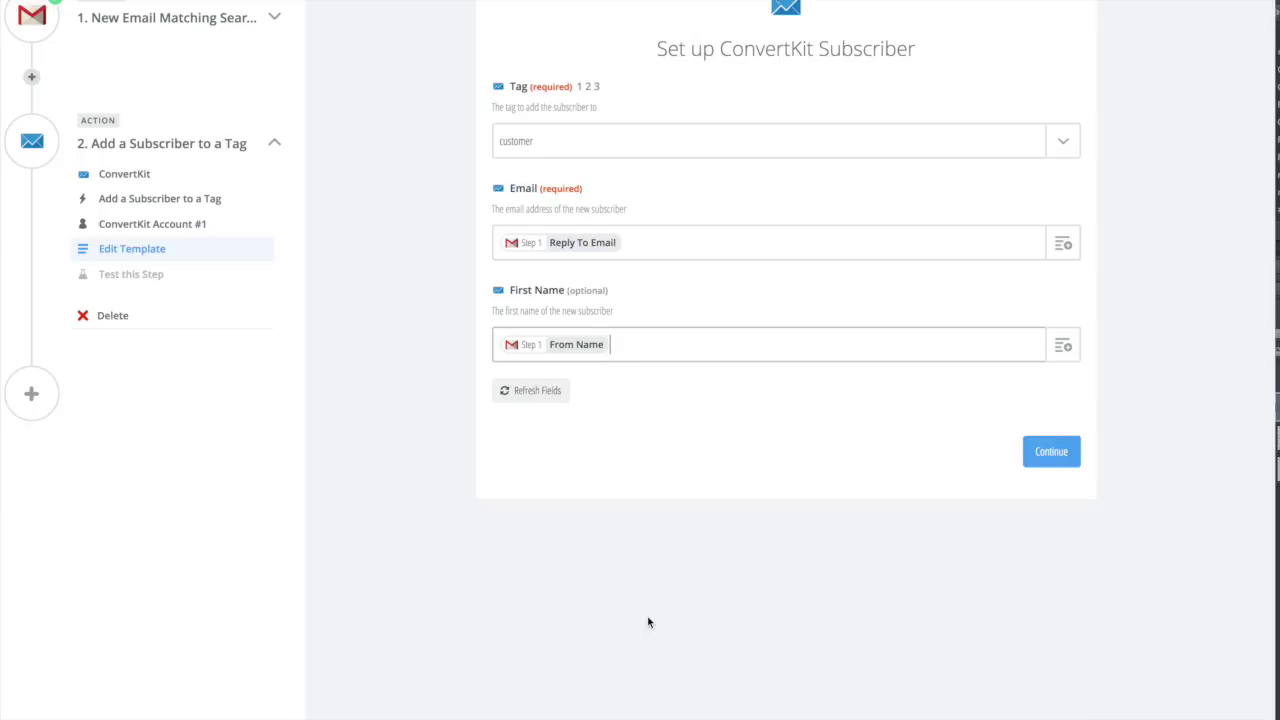
pyautogui.click(1062, 461)
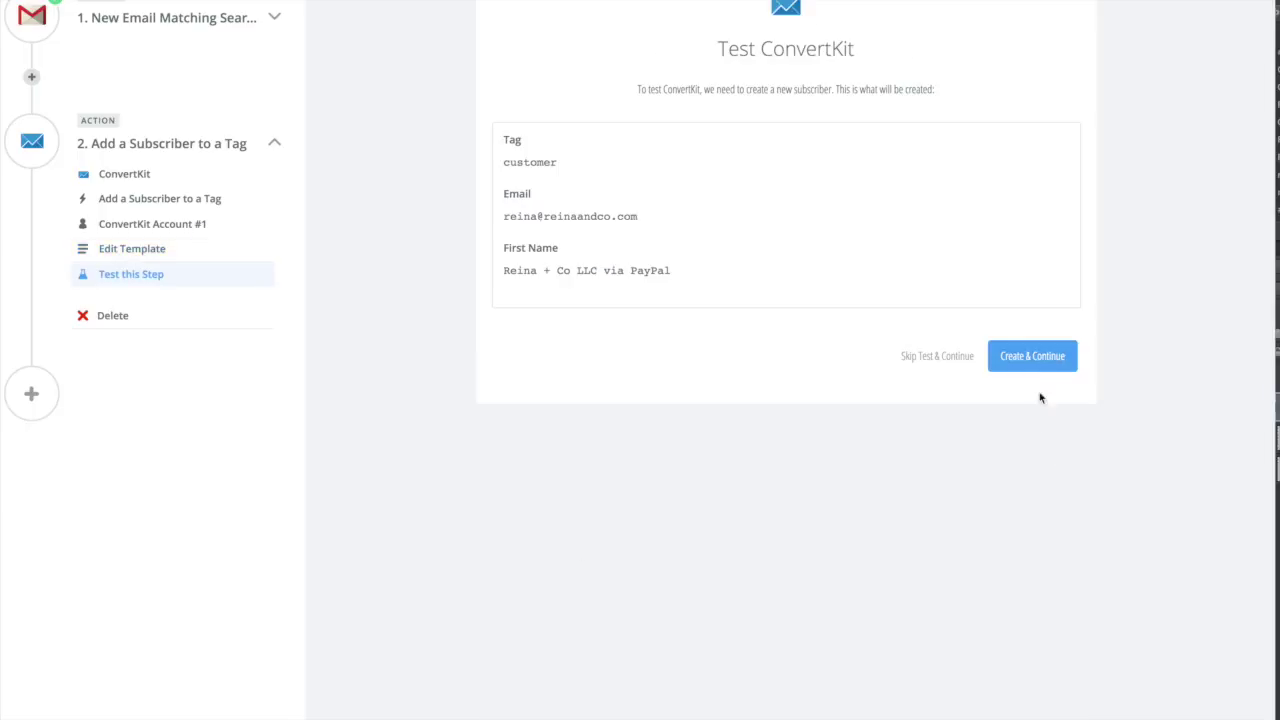
pyautogui.click(1032, 357)
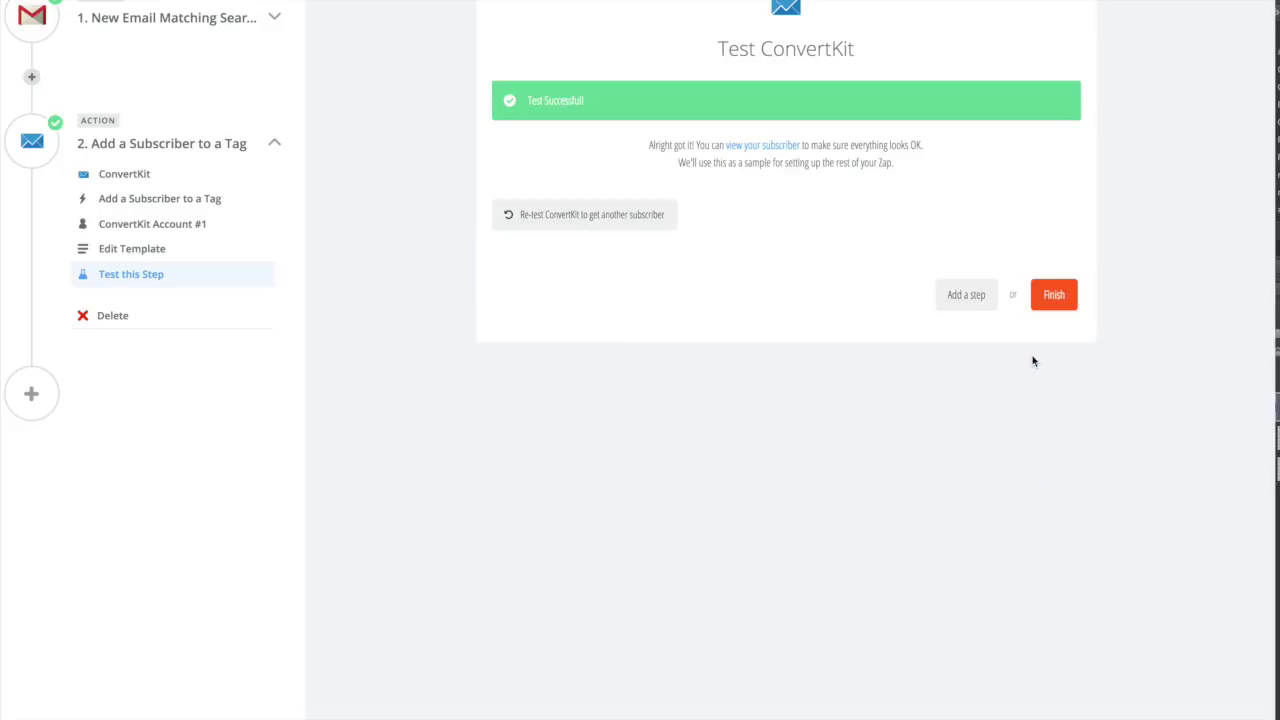
# - Finish the zap, name it 'customers to customer tag convertkit from gmail', and turn it on
pyautogui.click(1054, 296)
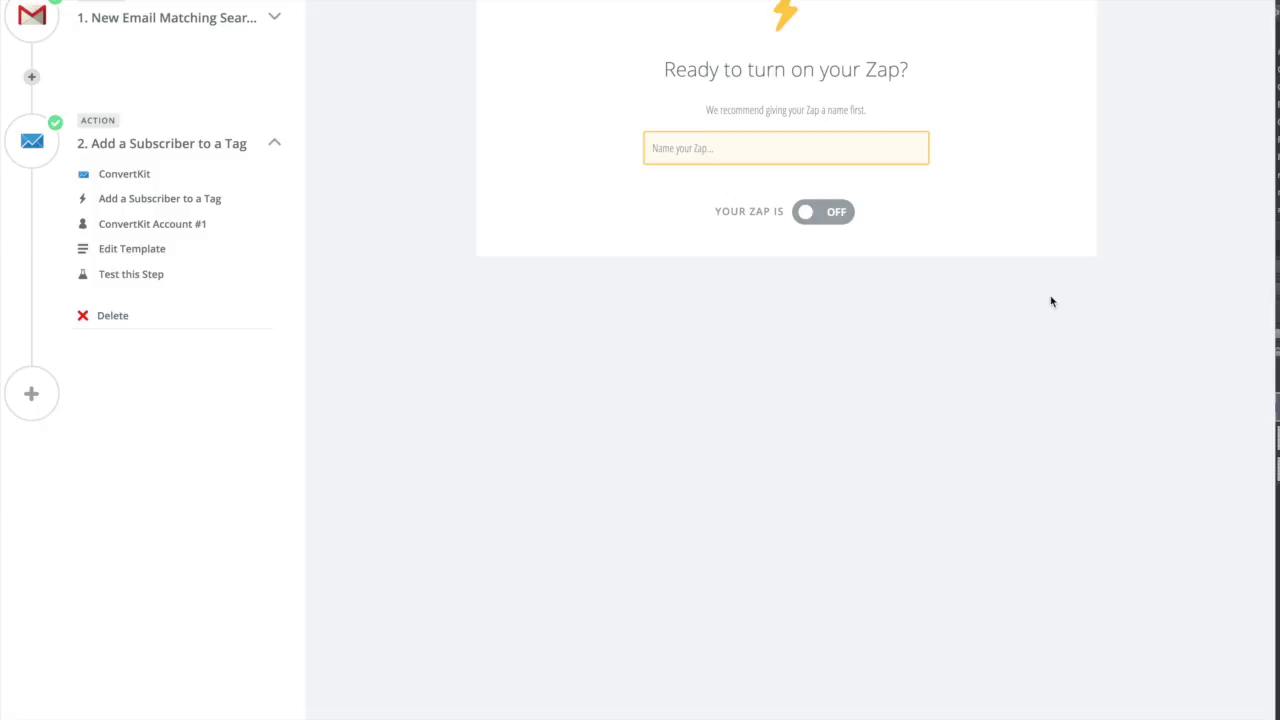
pyautogui.click(701, 148)
pyautogui.write('customers')
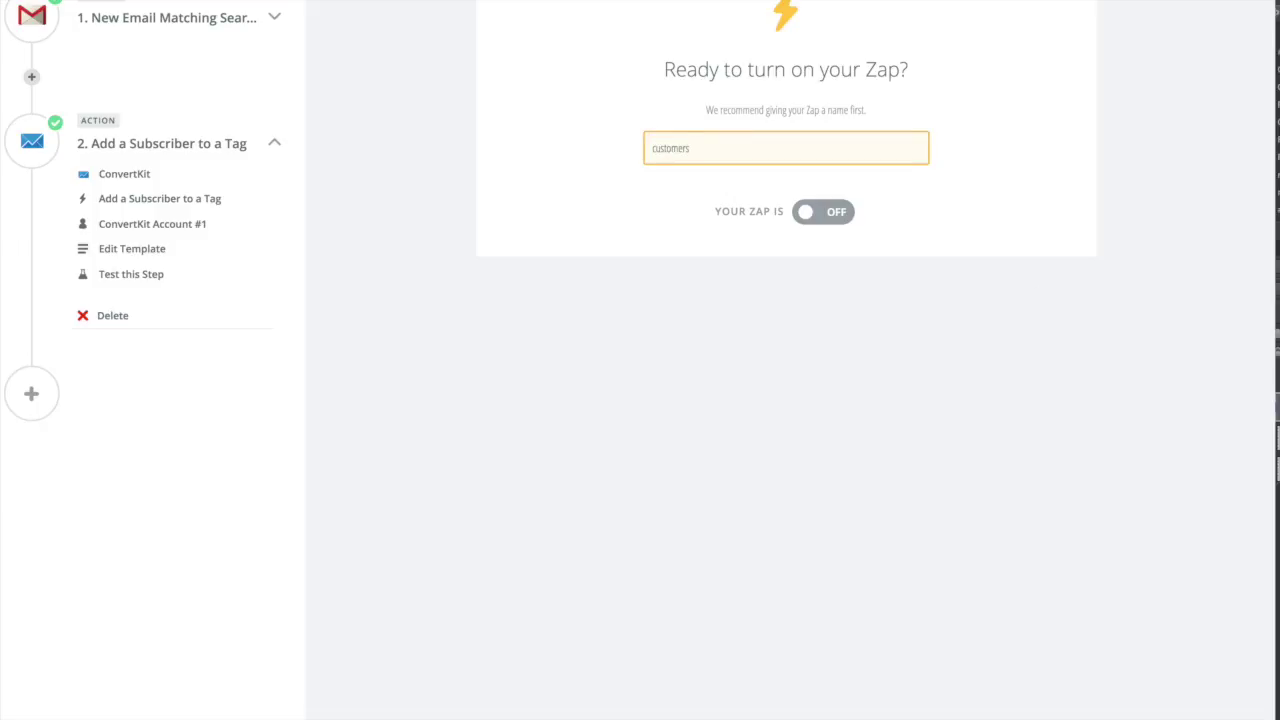
pyautogui.write(' to customer tag convertkit from gmail')
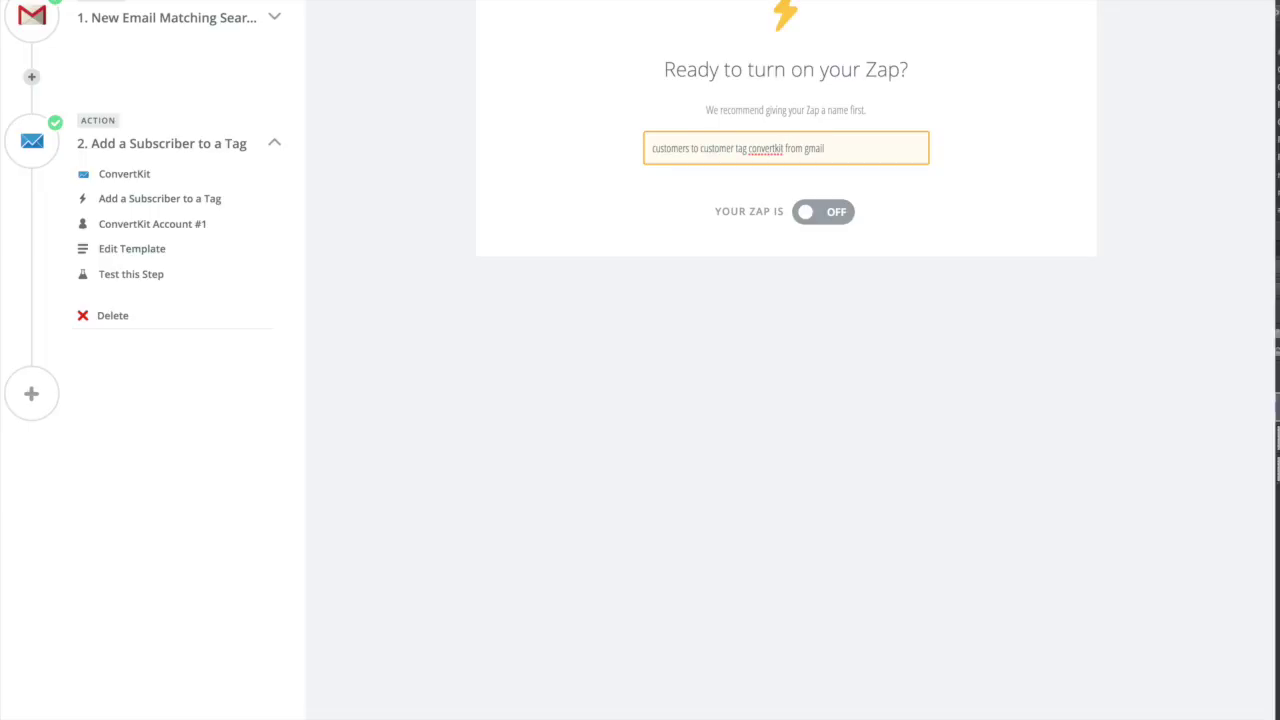
pyautogui.click(845, 219)
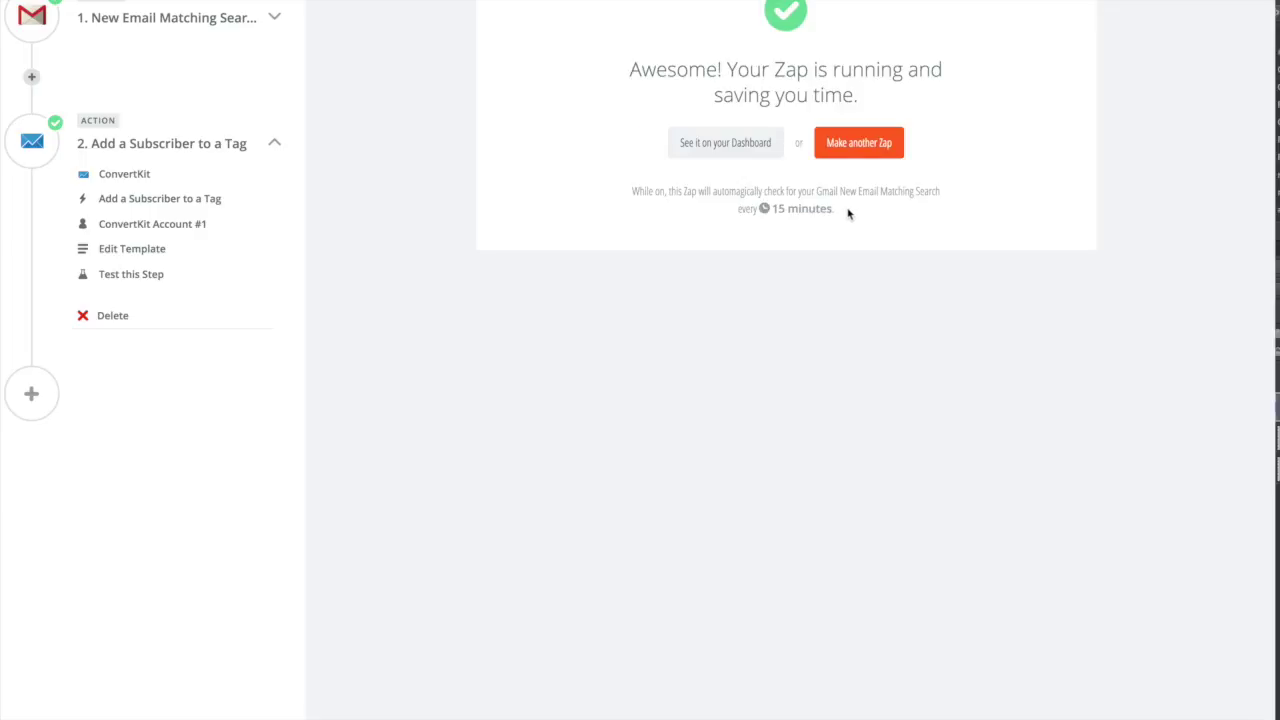
pyautogui.click(737, 142)
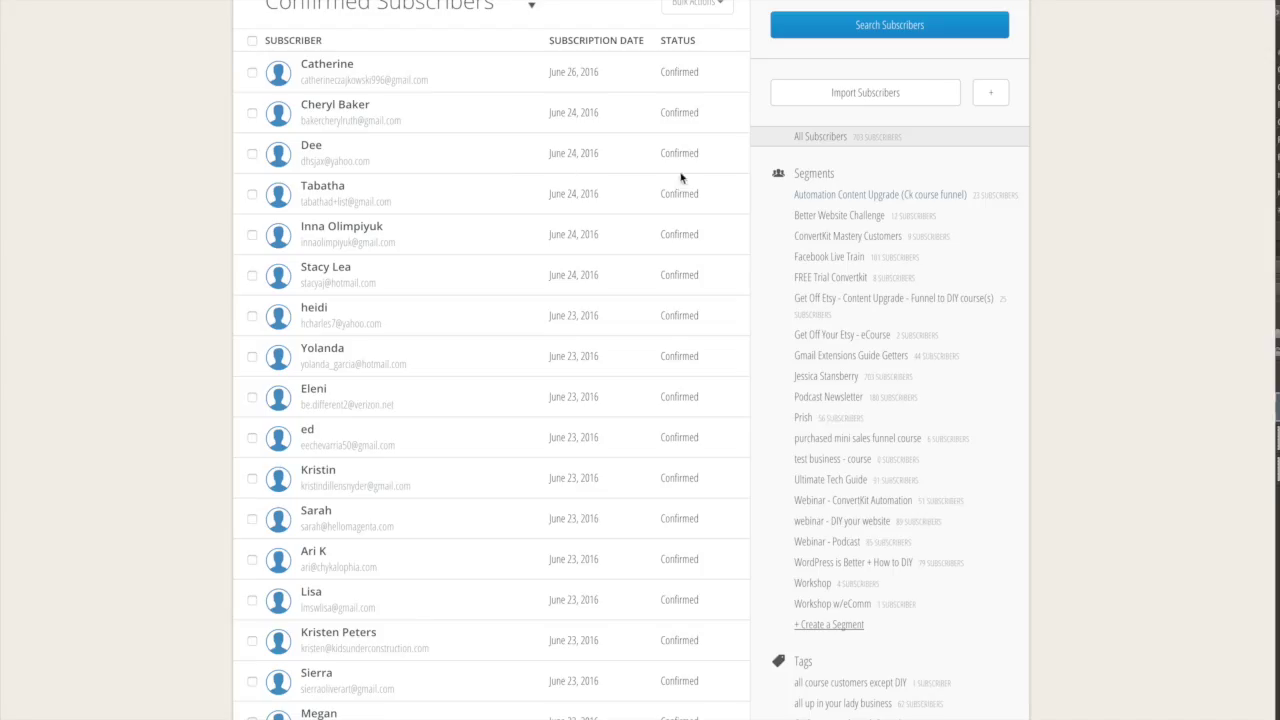
# - Scroll the ConvertKit Subscribers page to check the customer tag in the Tags list
pyautogui.scroll(-3, 1056, 420)
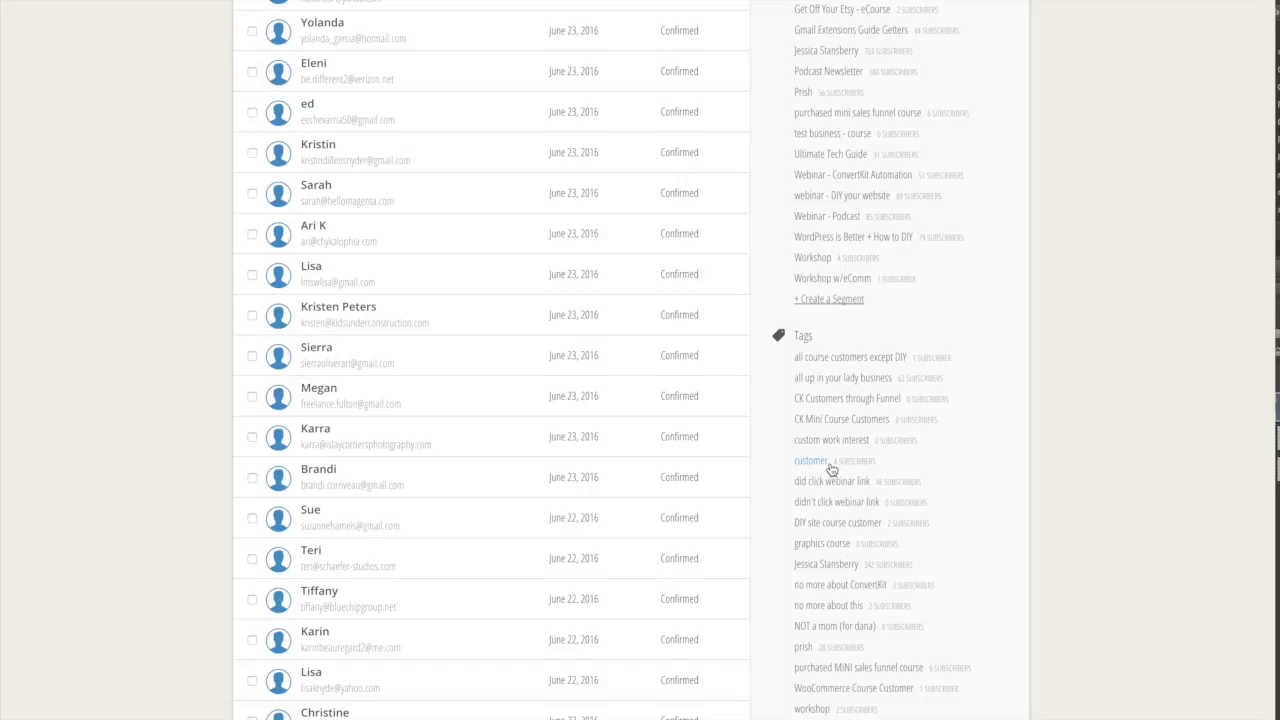
pyautogui.scroll(4, 874, 474)
pyautogui.scroll(-1, 994, 494)
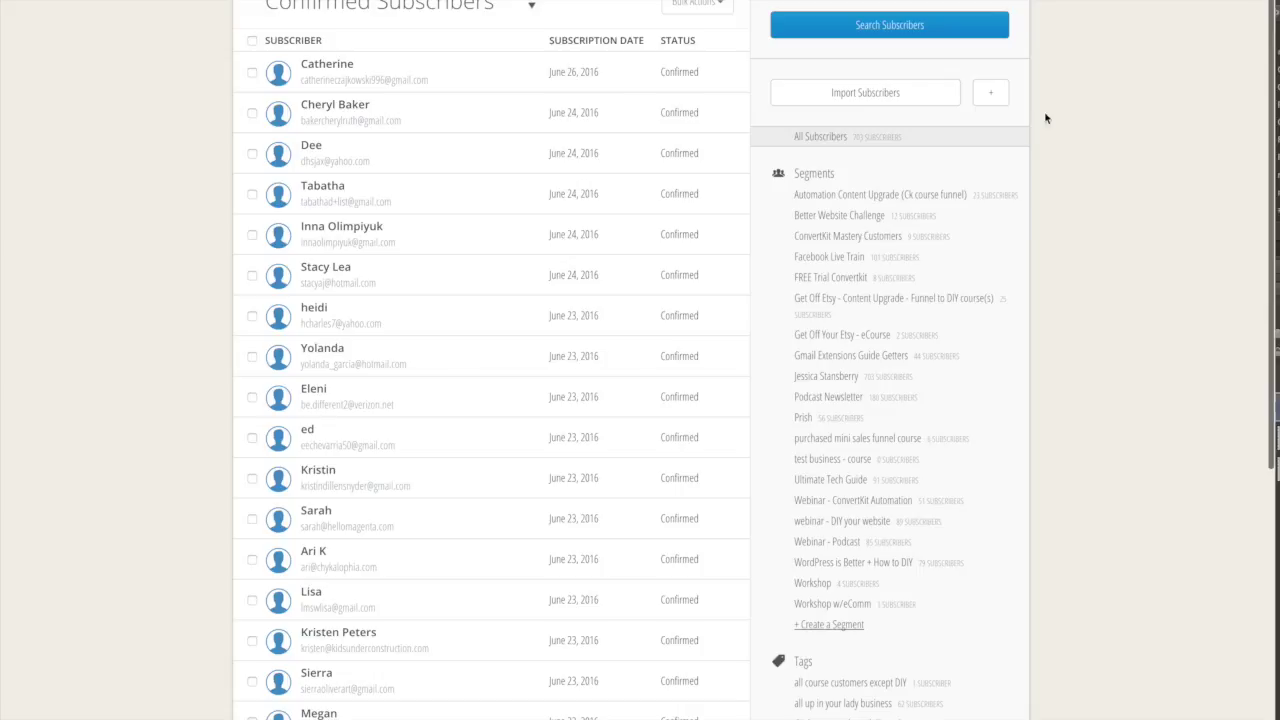